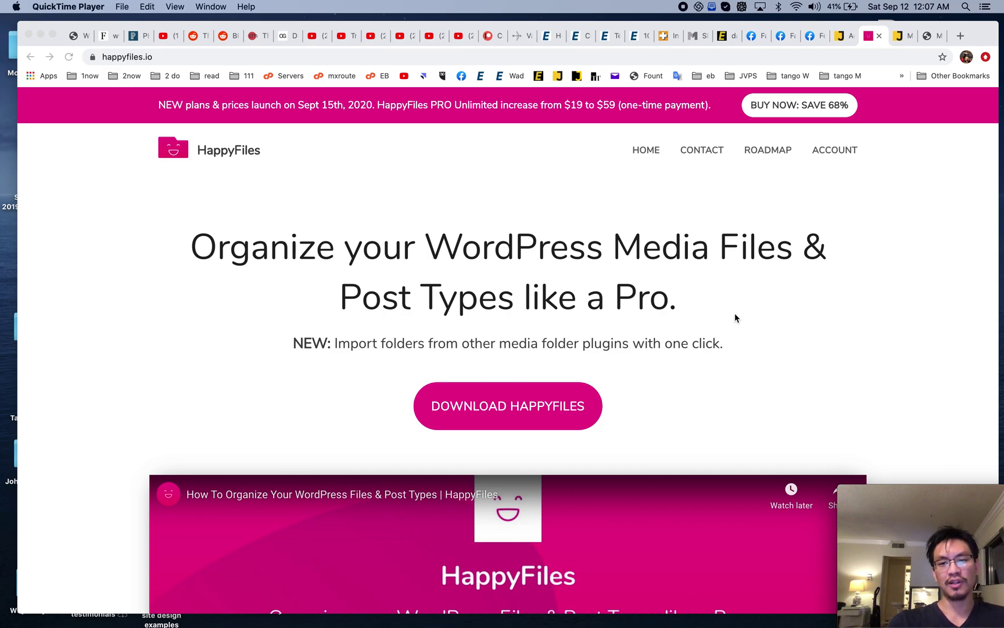
Browse the test site's WordPress Media Library, scrolling through its uploads
scroll(735, 315, down, 10)
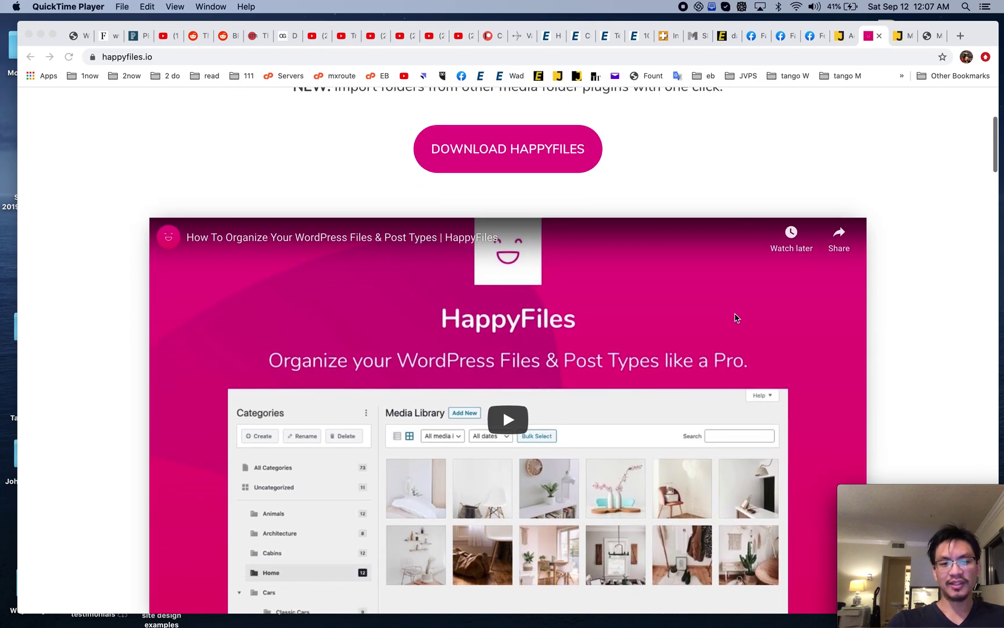
scroll(735, 313, down, 15)
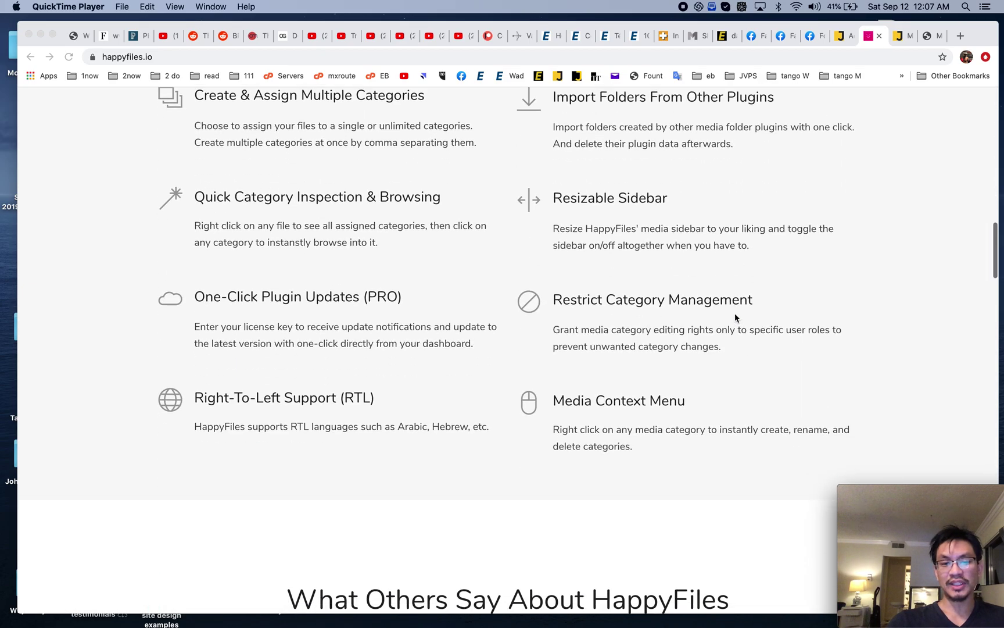
scroll(735, 317, down, 17)
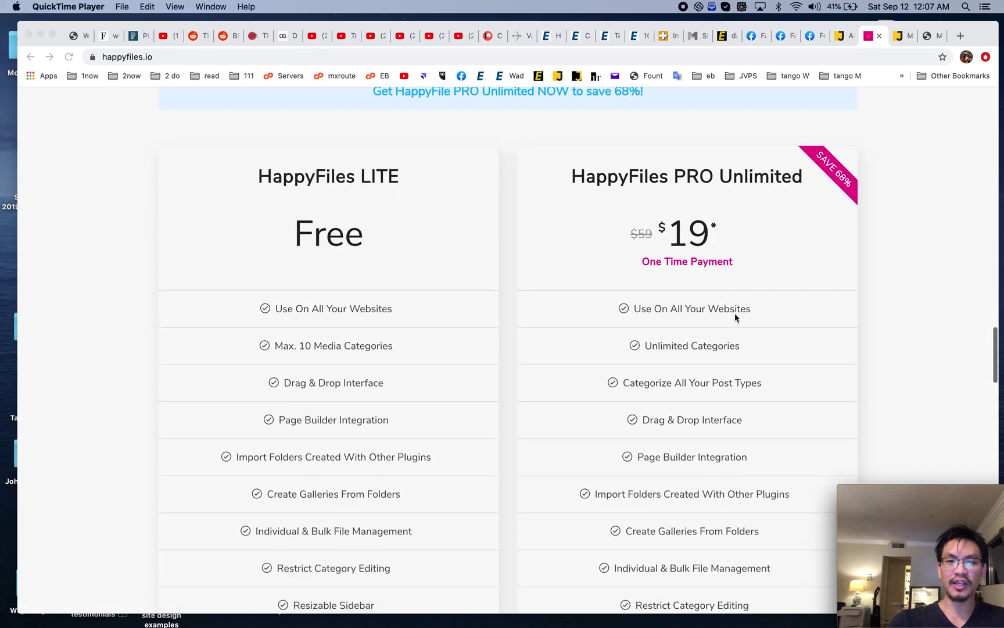
scroll(735, 317, down, 15)
scroll(735, 316, up, 20)
scroll(735, 317, up, 15)
click(926, 36)
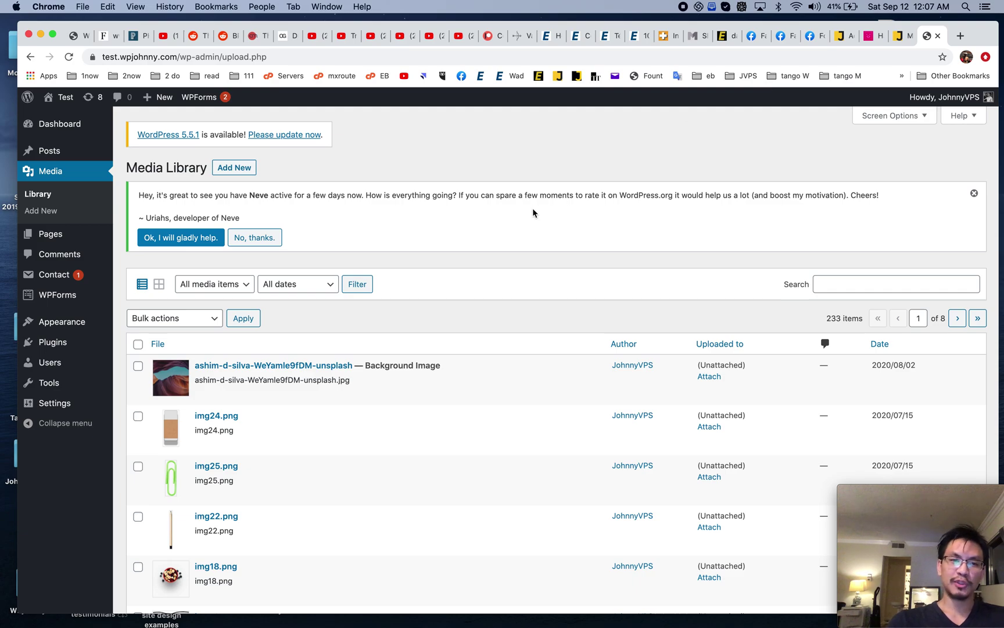
scroll(454, 257, down, 2)
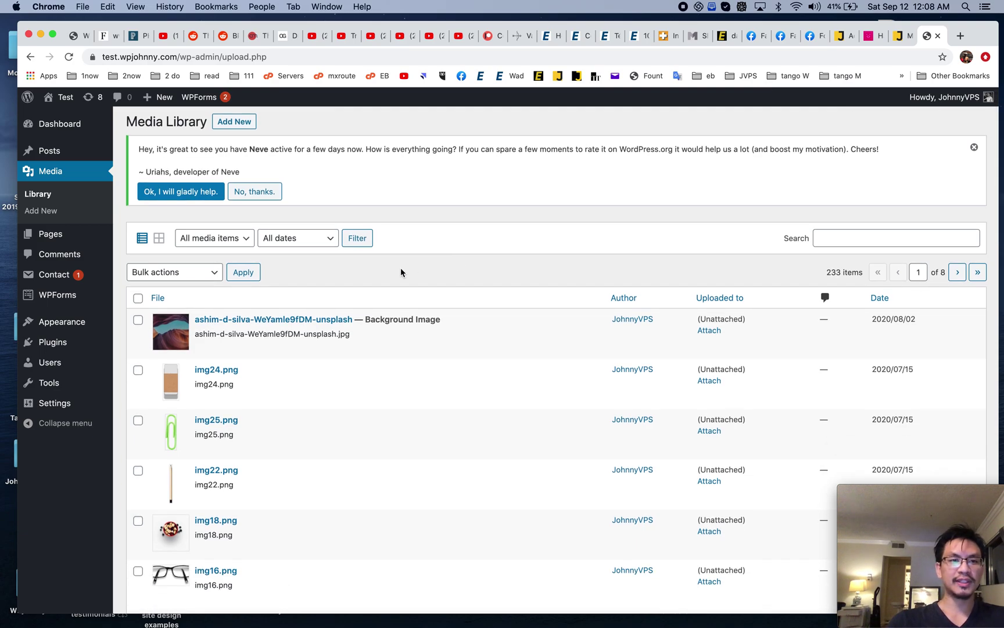
scroll(421, 251, down, 1)
scroll(422, 253, down, 2)
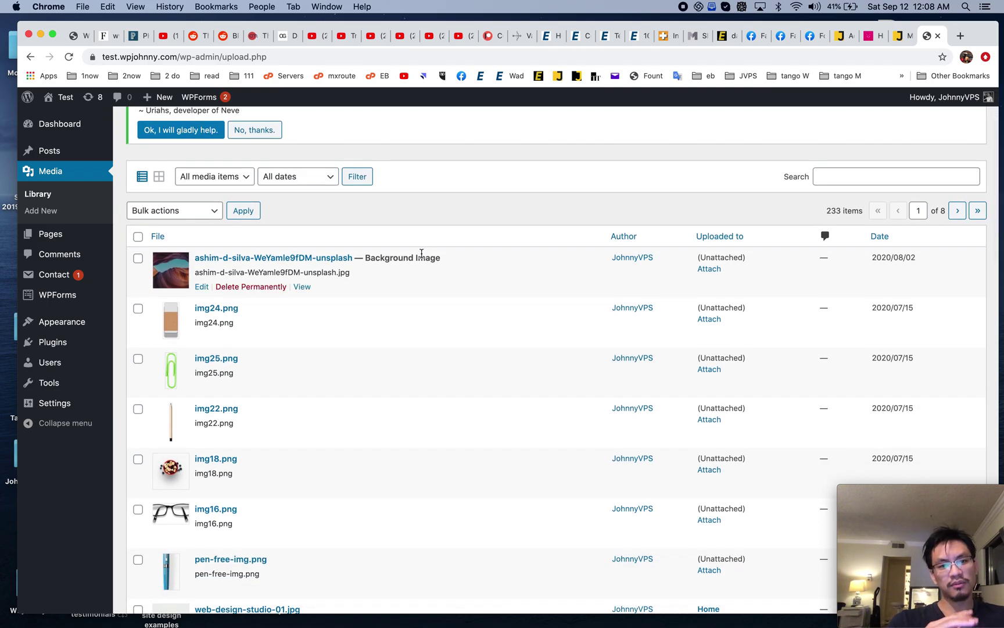
scroll(421, 254, down, 1)
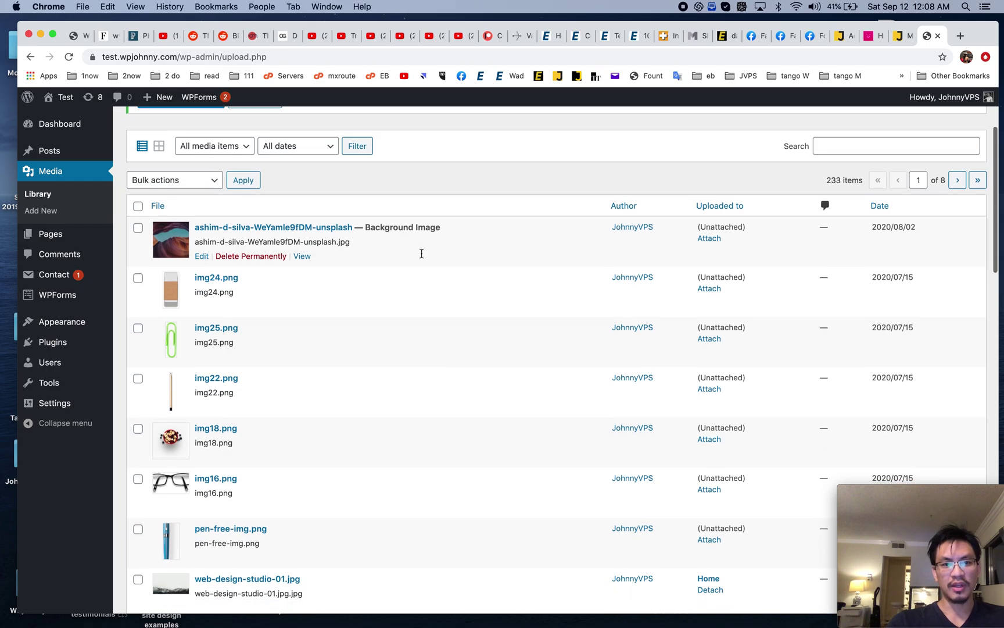
scroll(348, 405, down, 3)
scroll(352, 361, down, 20)
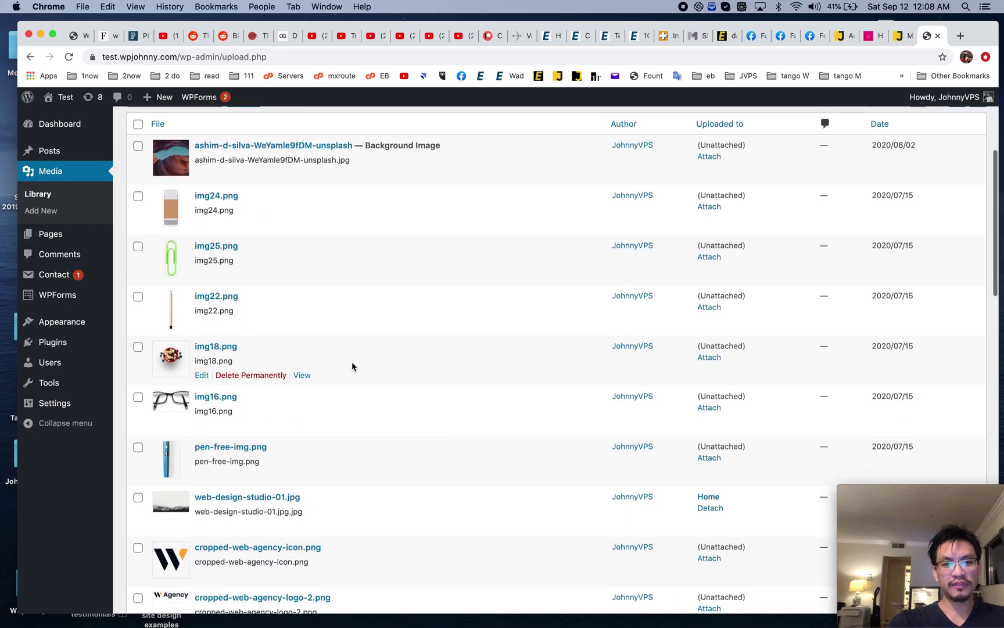
scroll(352, 362, up, 20)
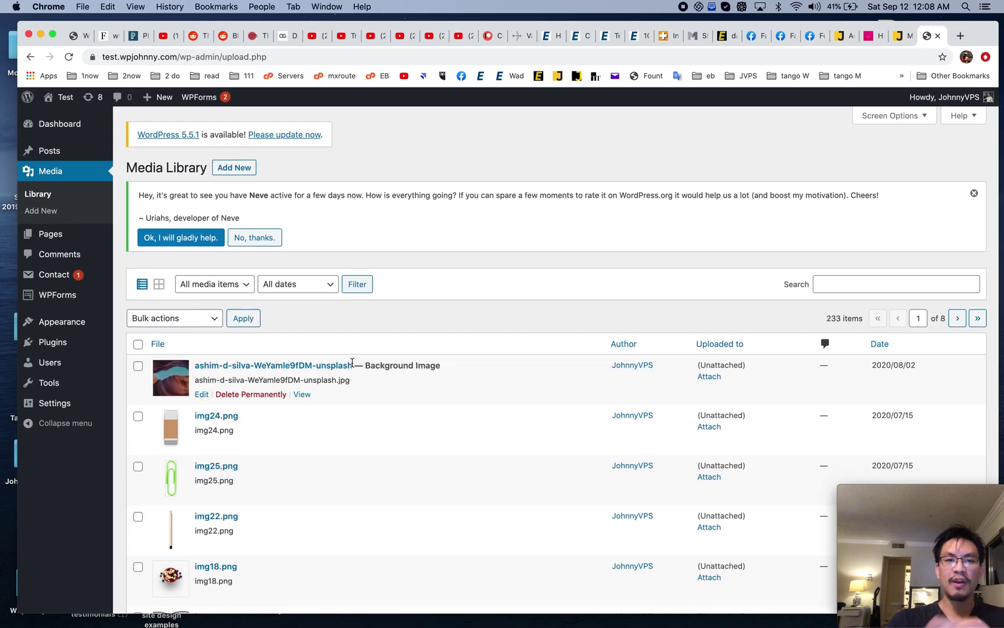
Search the media for 'car', then clear the search to list all 233 items
click(846, 284)
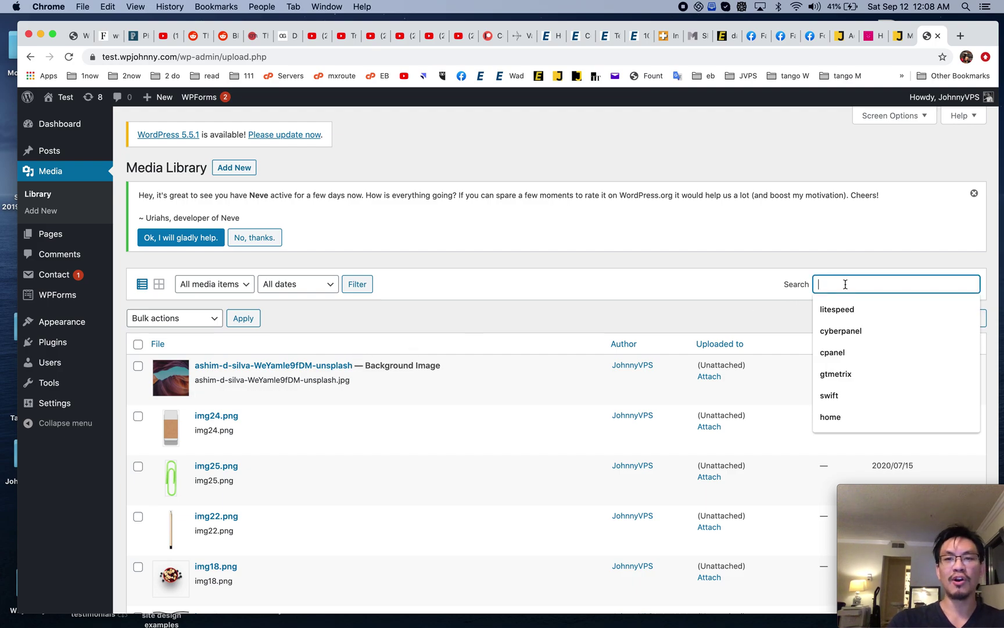
text(car)
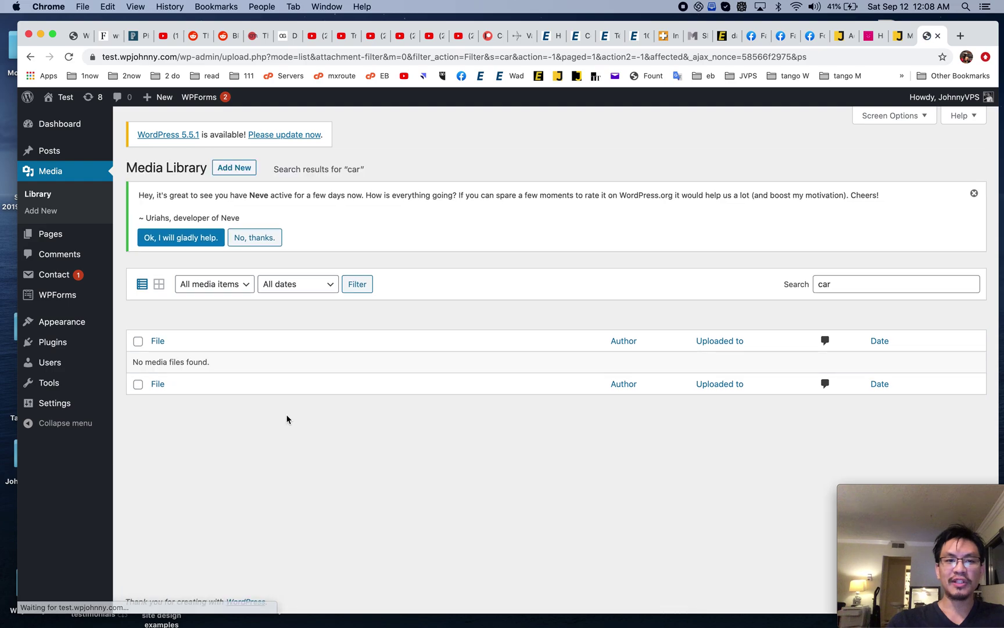
double_click(828, 284)
key(BackSpace)
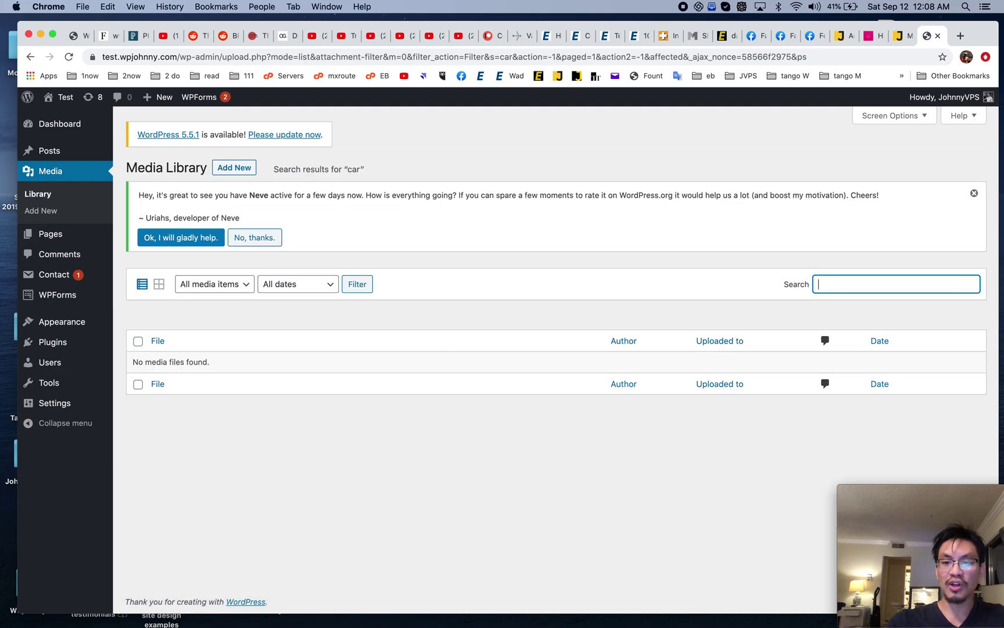
key(Return)
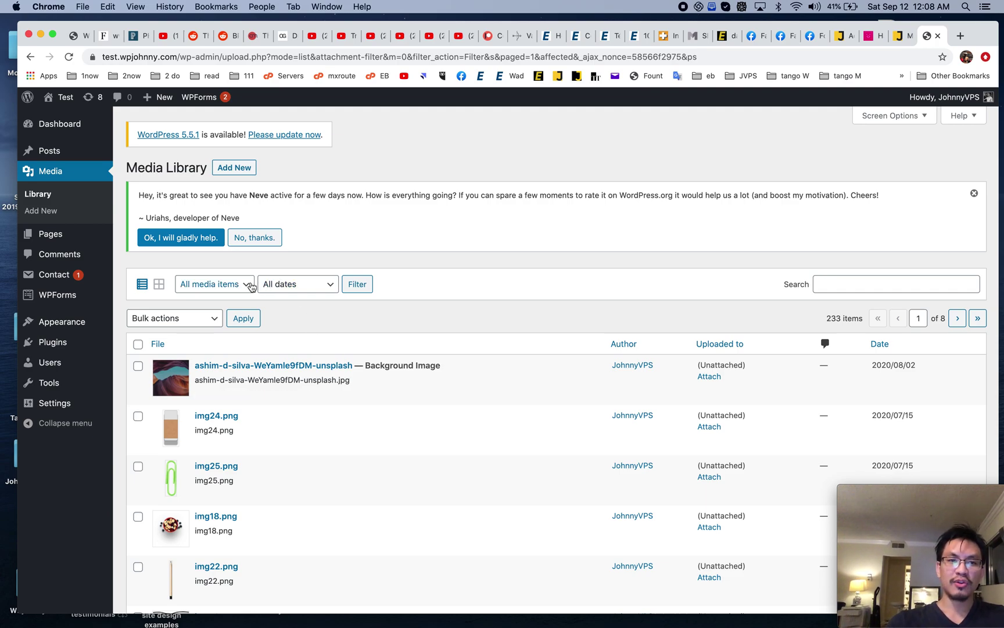
click(276, 285)
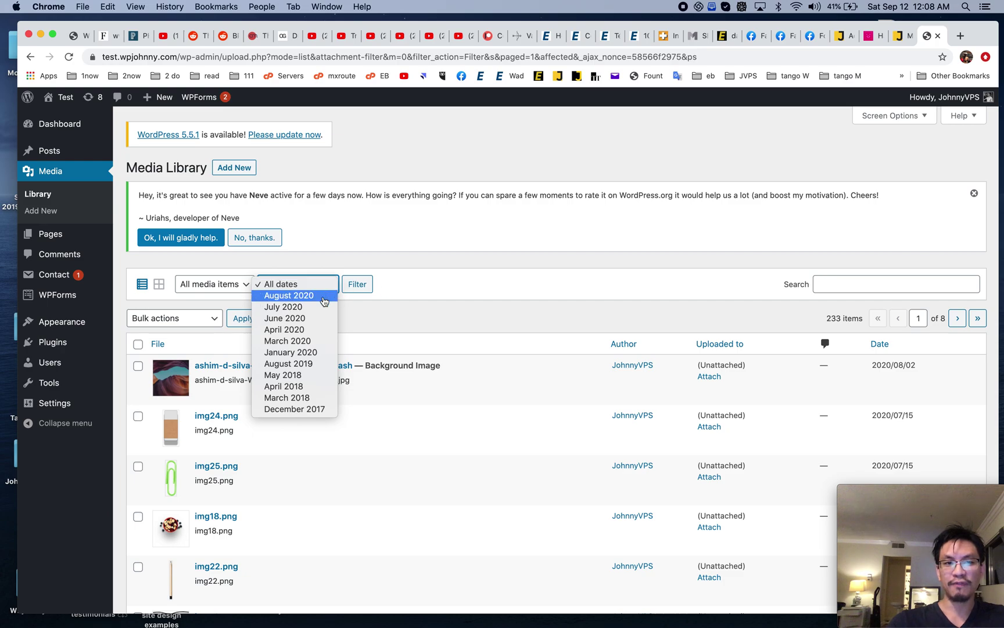
Close the month list, dismiss the search box, and switch to the categorized site's Media Library
click(442, 267)
click(822, 283)
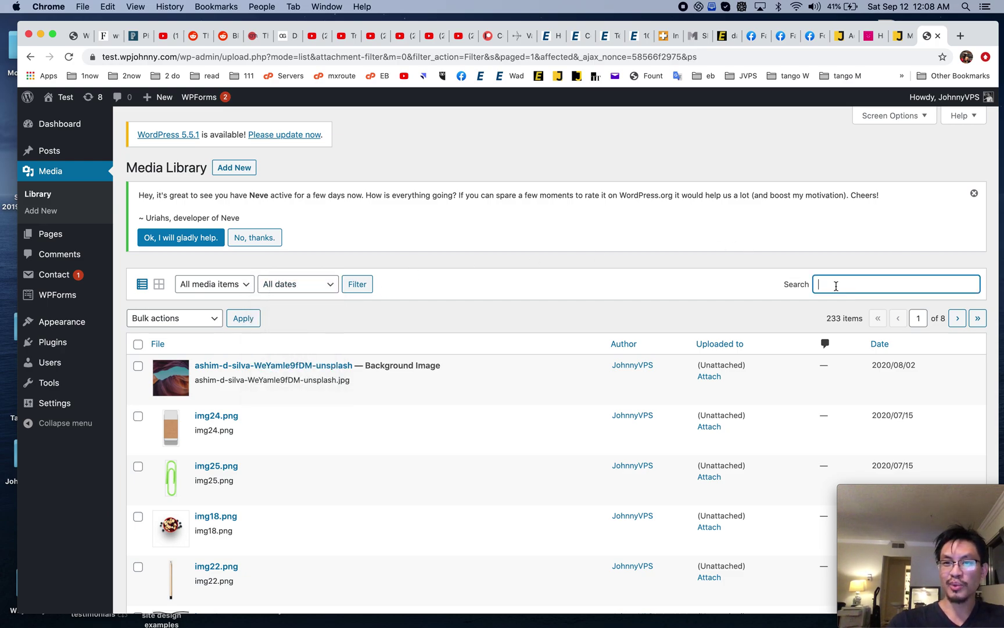
click(715, 285)
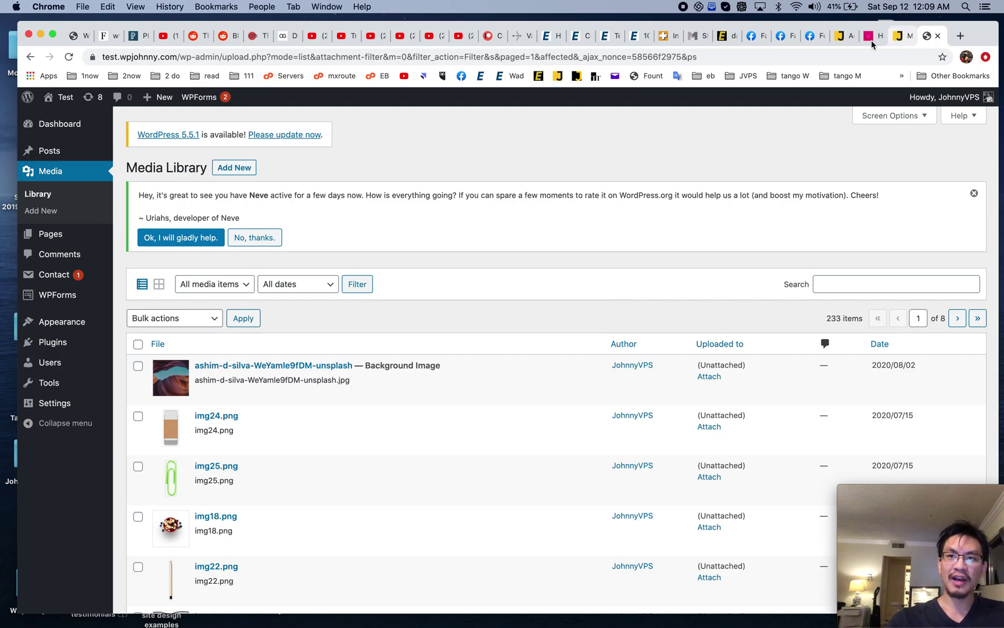
click(895, 37)
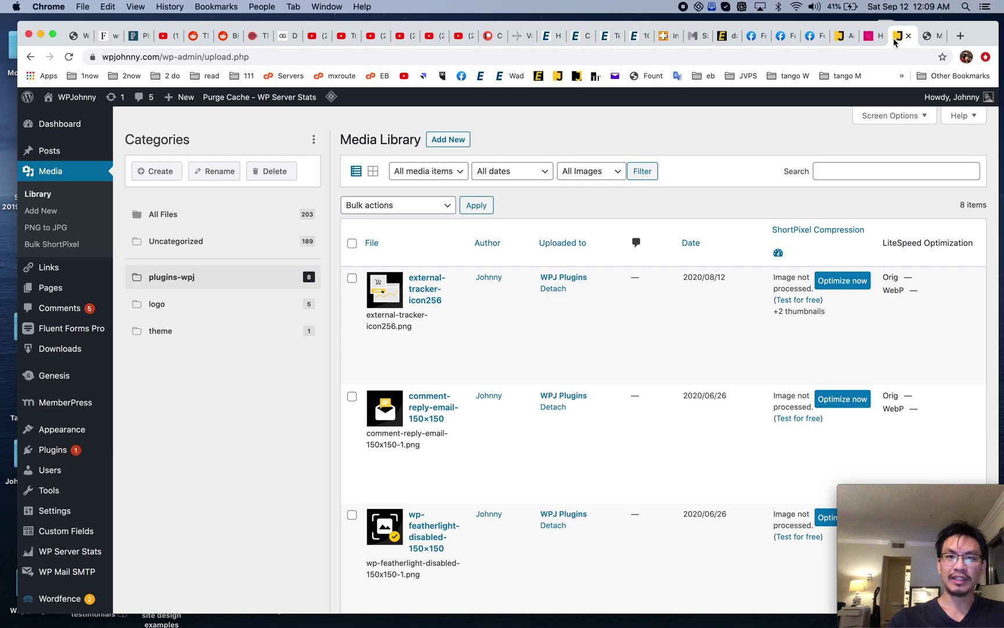
Close the test-site tab and make the Categories sidebar narrower
click(929, 37)
click(938, 37)
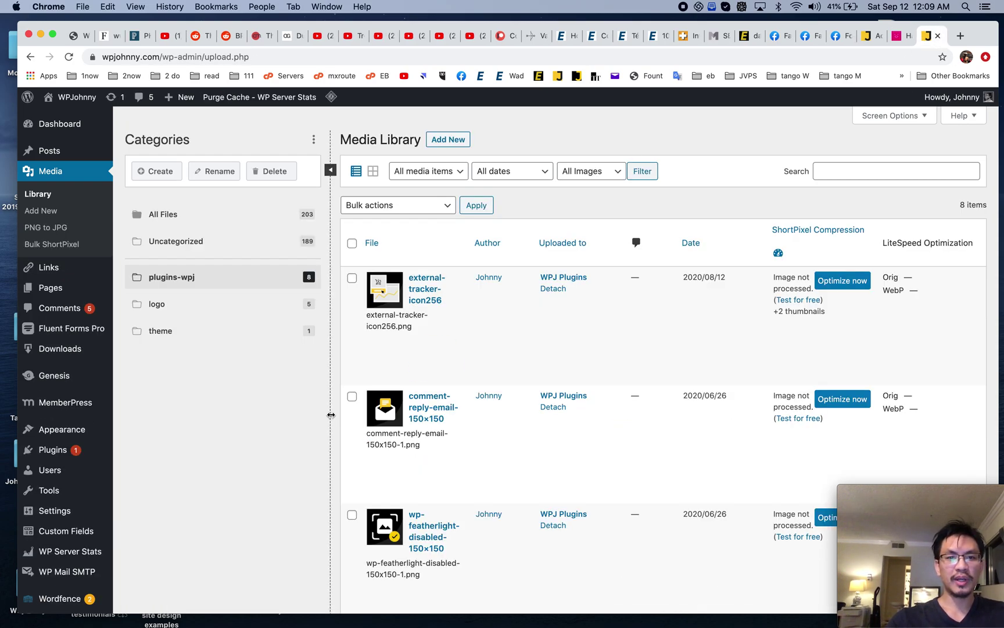
drag(331, 415, 308, 407)
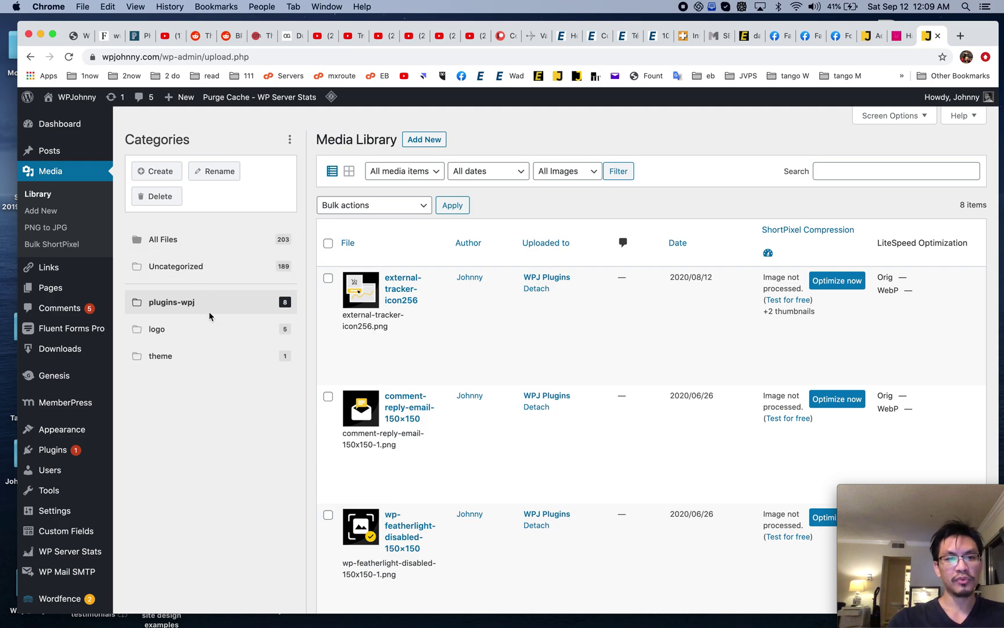
Preview the logo and theme folders, then go back to All Files
click(206, 330)
click(190, 355)
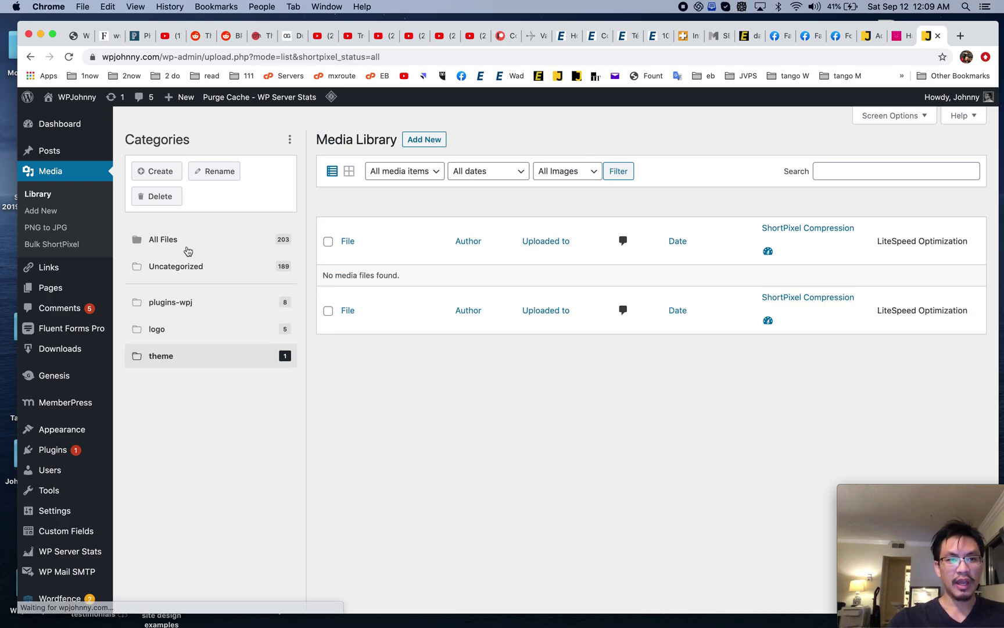
click(186, 235)
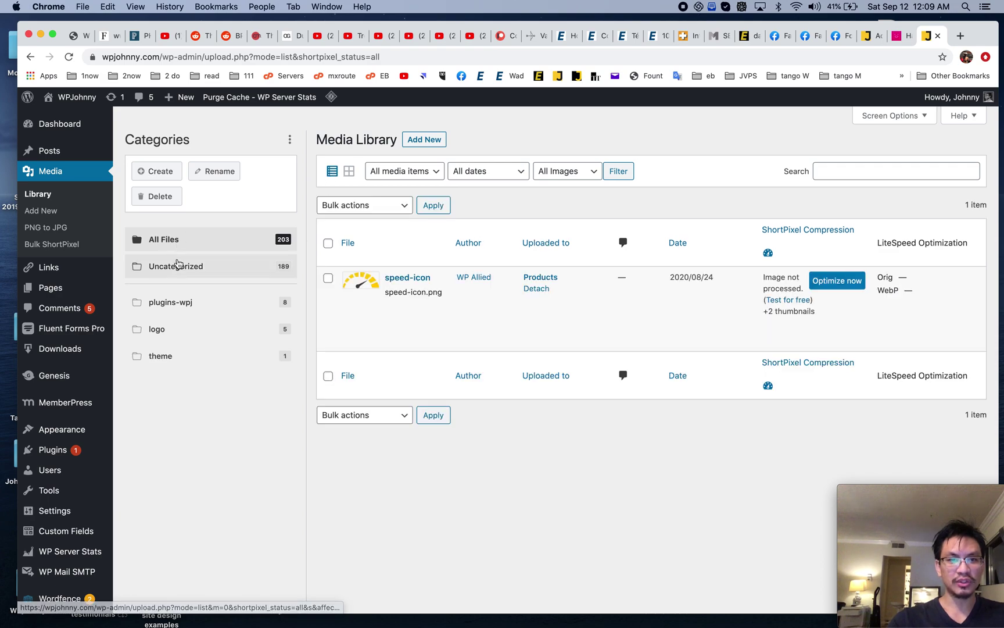
Reload Media > Library to list All Files' 203 items and drag the theme folder to reorder it
click(821, 171)
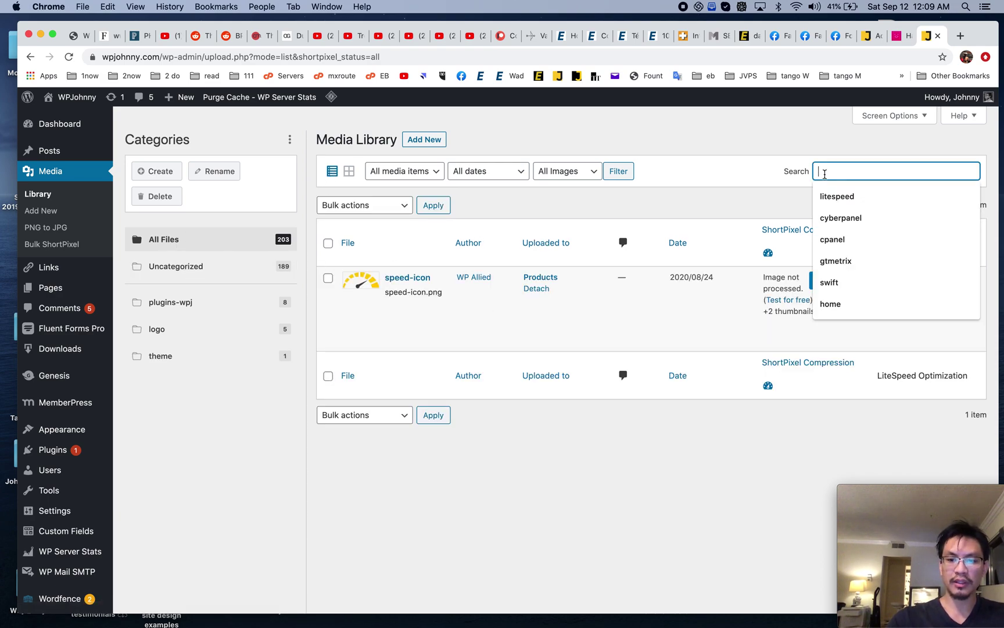
key(Return)
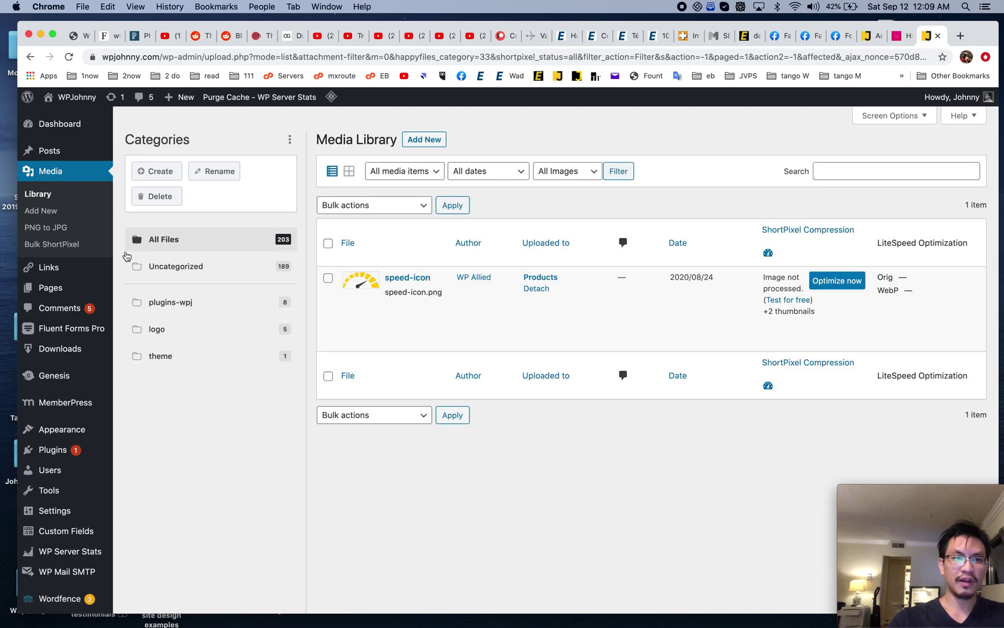
click(57, 172)
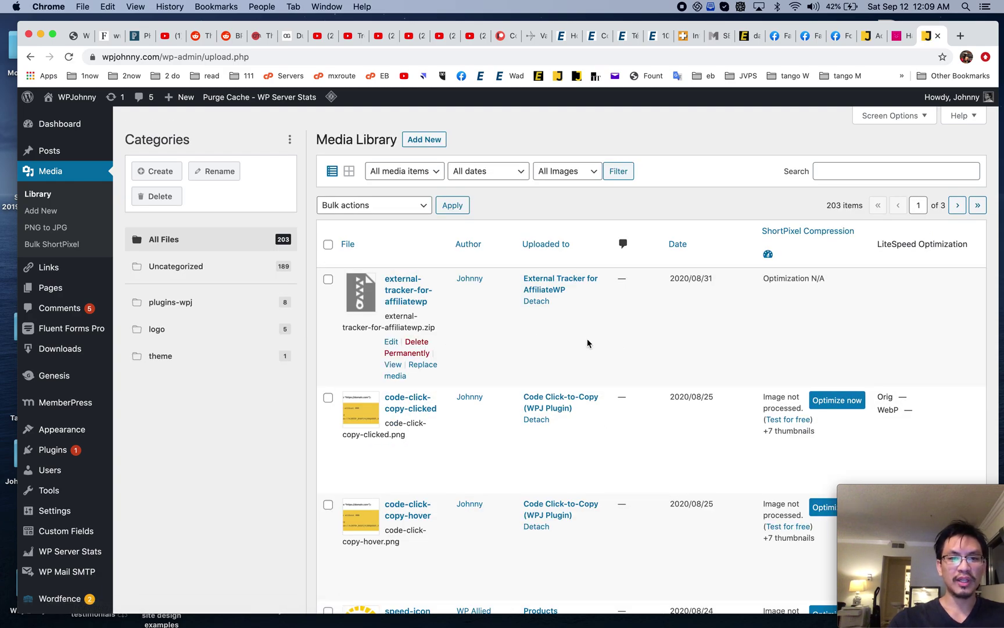
scroll(587, 343, down, 8)
scroll(605, 340, up, 8)
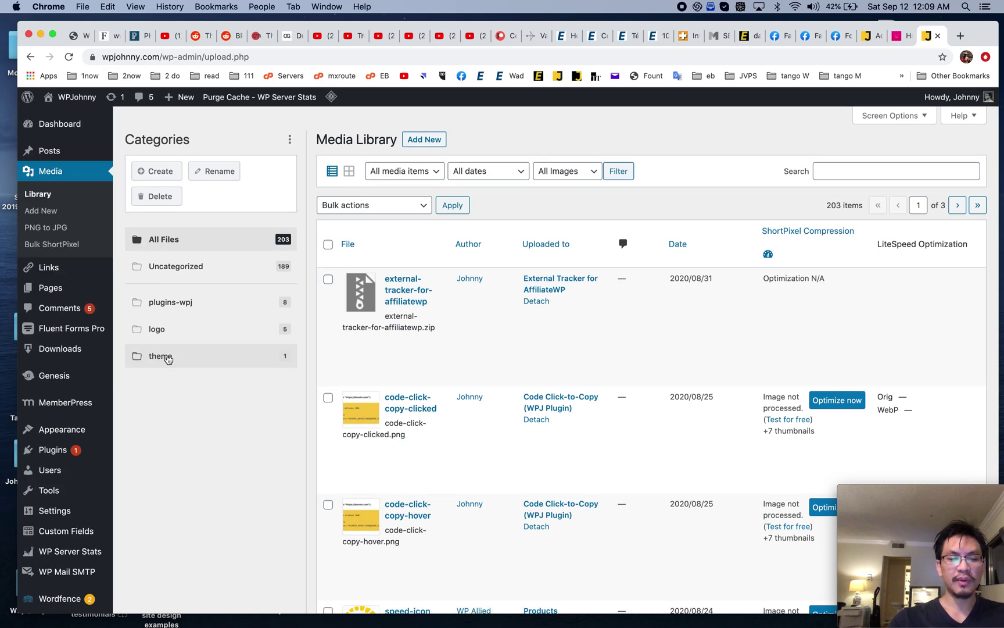
drag(153, 361, 143, 382)
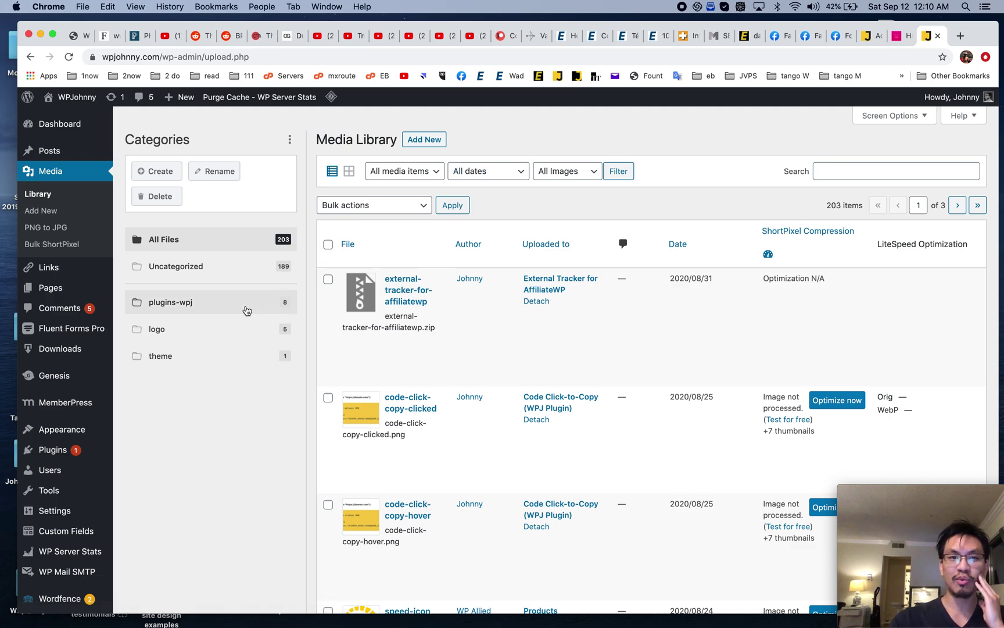
Narrow the Categories sidebar slightly and select the logo folder
mouse_move(304, 335)
mouse_down()
mouse_move(286, 337)
mouse_move(299, 338)
mouse_up()
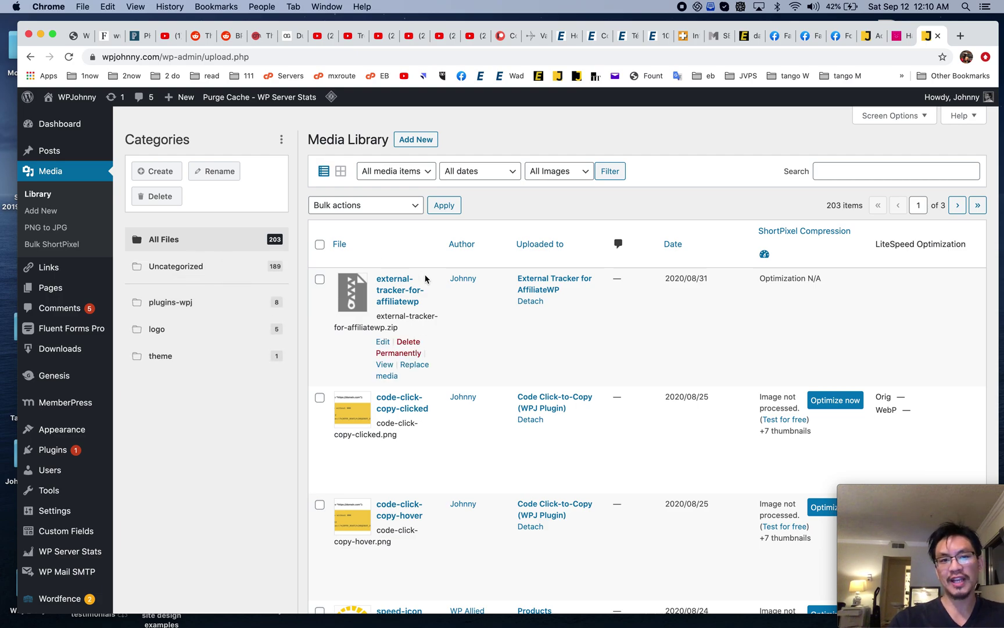
click(175, 331)
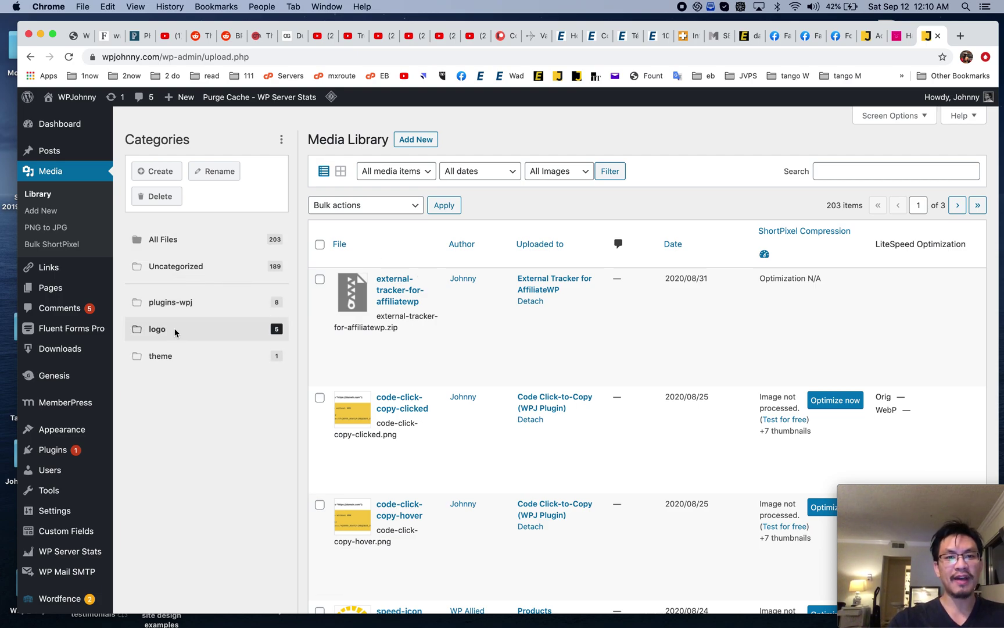
Scroll through the five images in the logo folder
scroll(540, 412, down, 3)
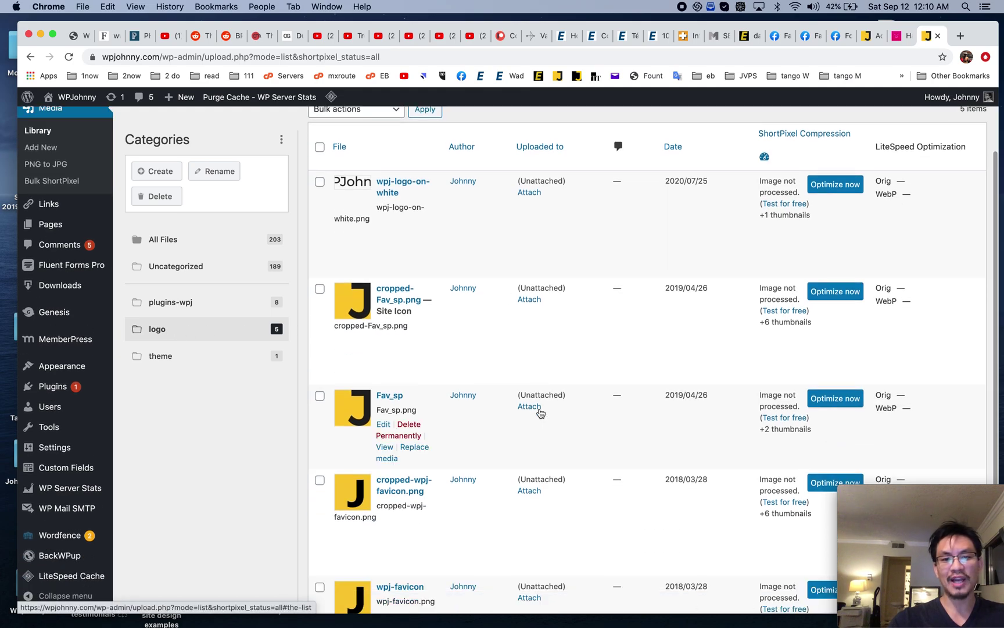
scroll(540, 411, down, 3)
scroll(539, 411, up, 6)
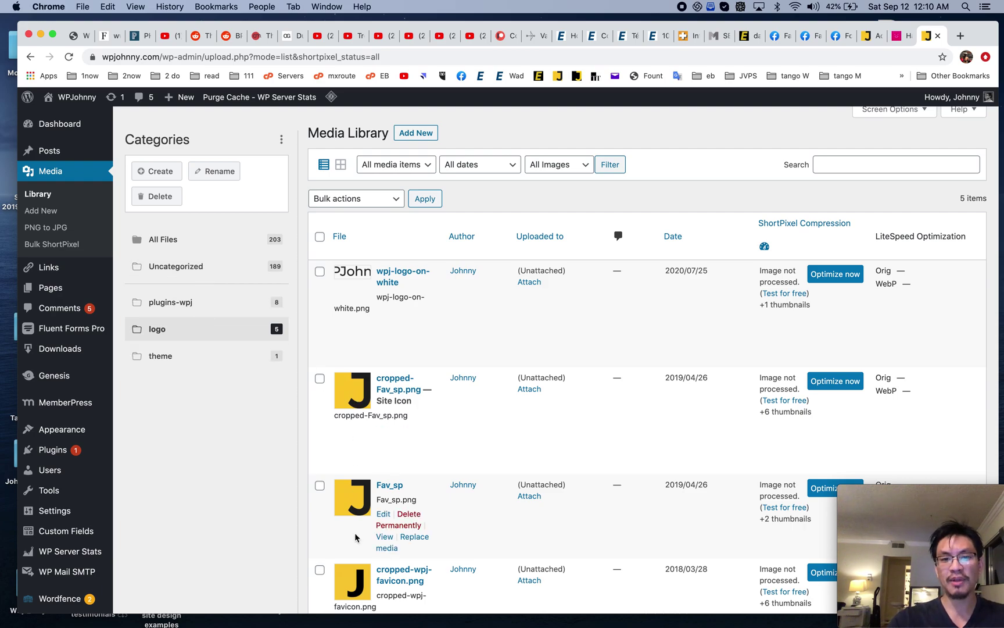
scroll(355, 537, down, 3)
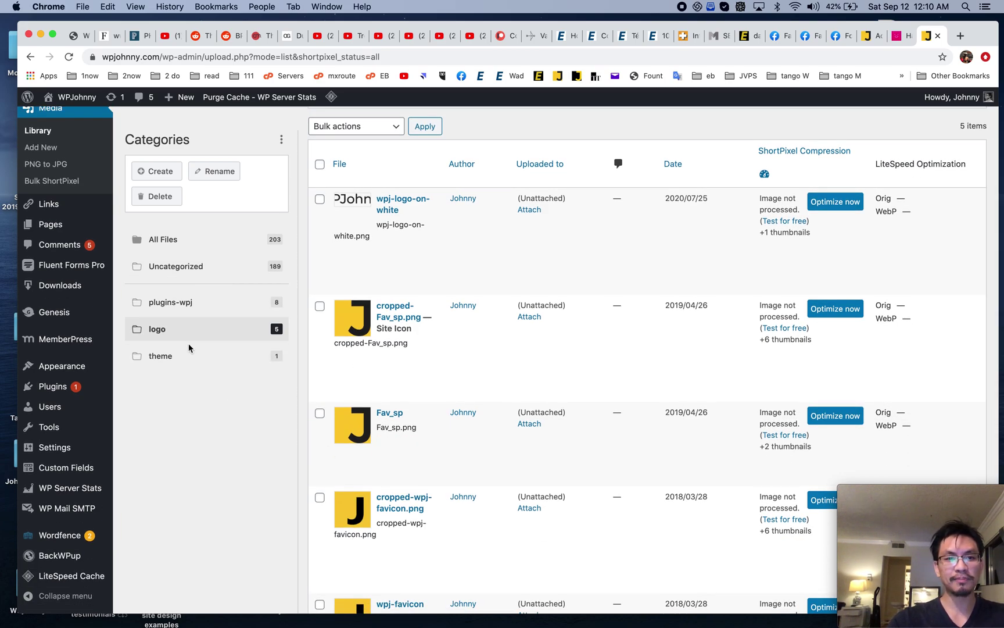
scroll(537, 125, up, 3)
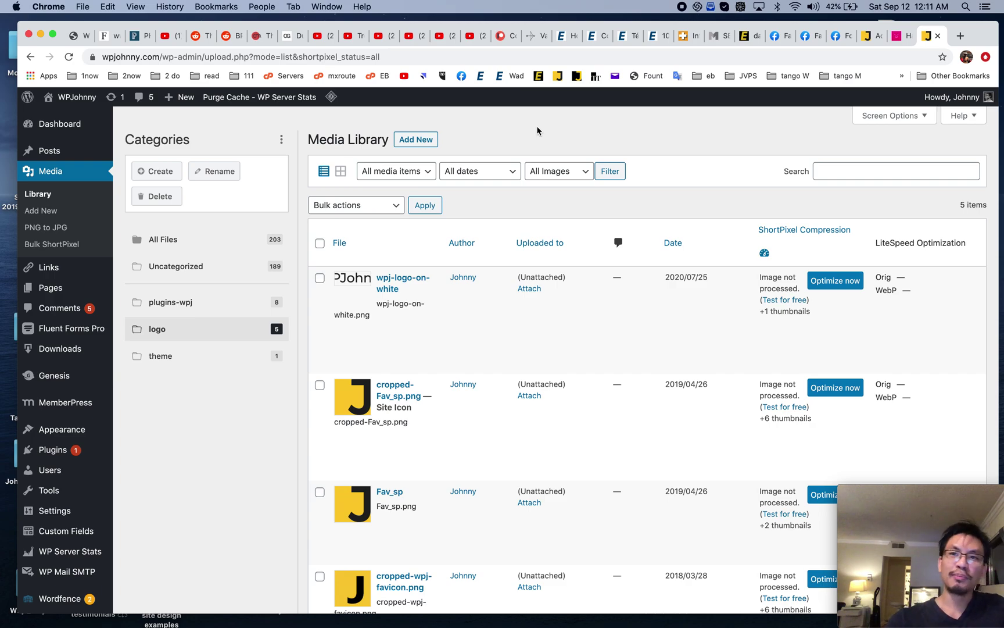
Look over the happyfiles.io page, then return to the WordPress Media Library
click(898, 39)
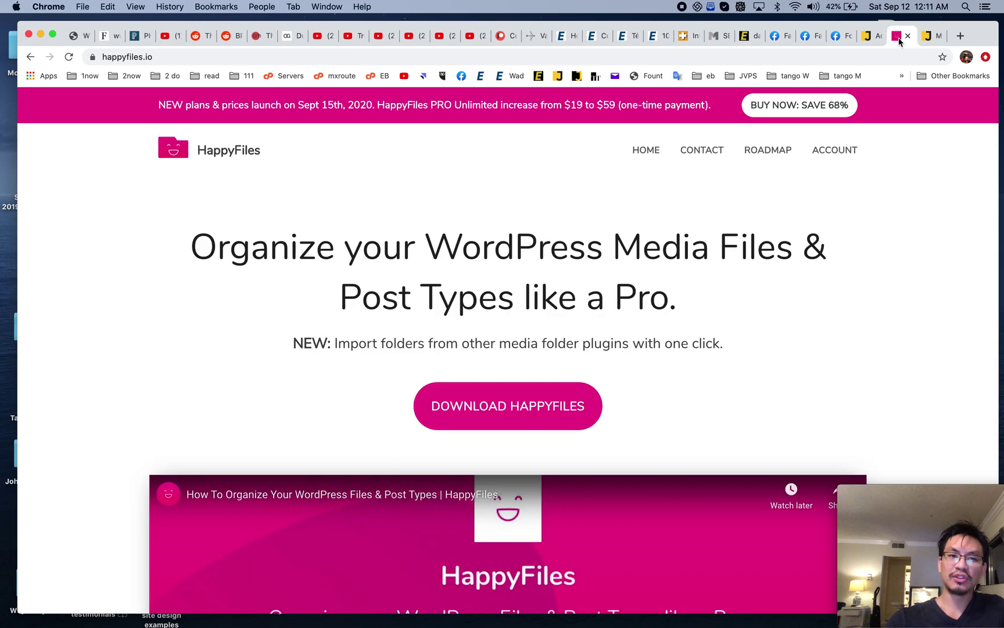
scroll(573, 423, down, 10)
scroll(573, 423, up, 2)
drag(401, 290, 225, 239)
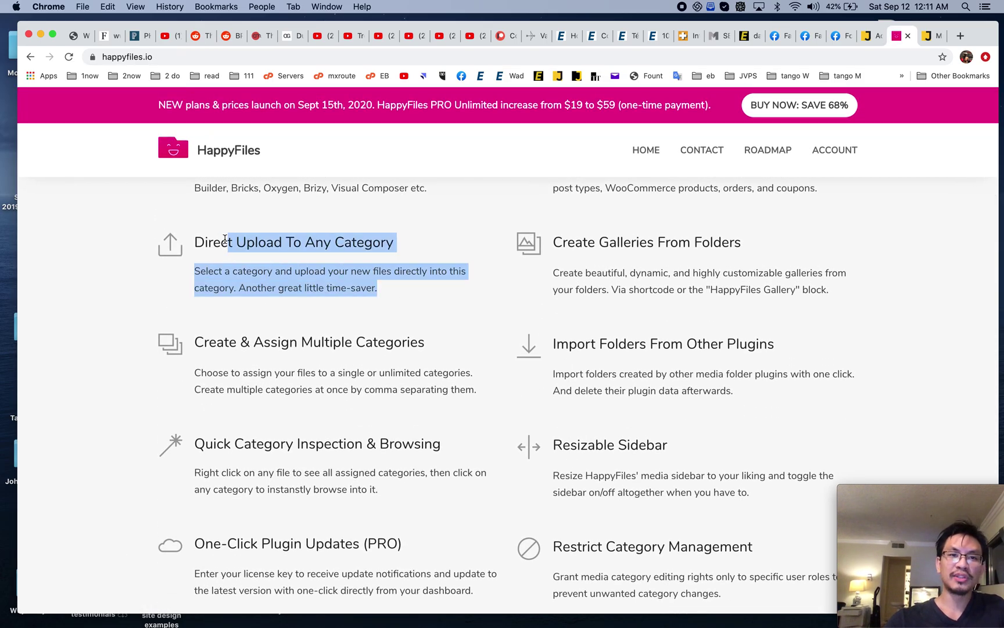
click(928, 35)
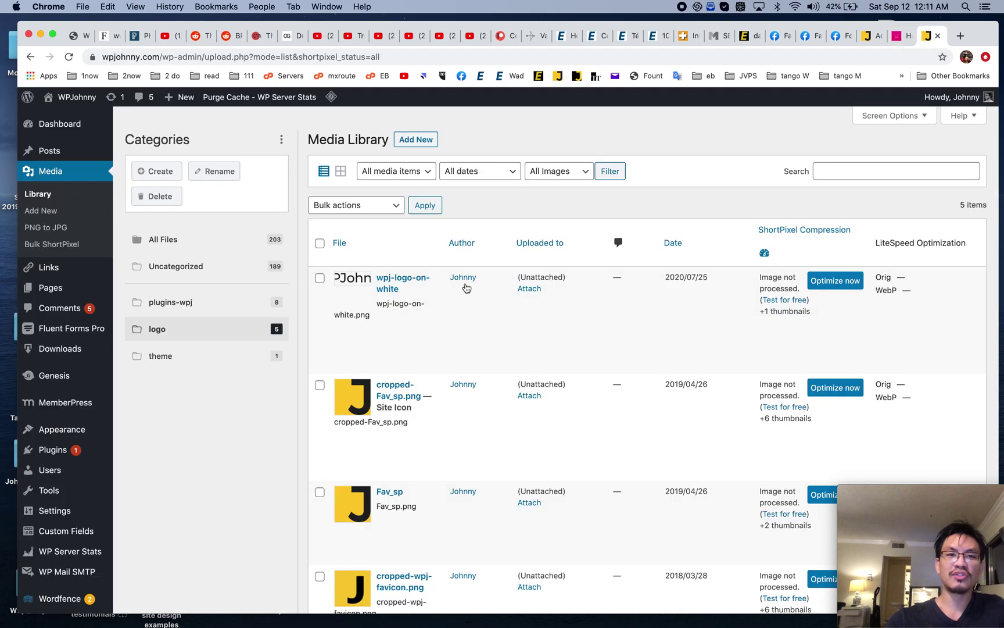
Select the plugins-wpj folder, which shows no media files found, and go to happyfiles.io
click(201, 304)
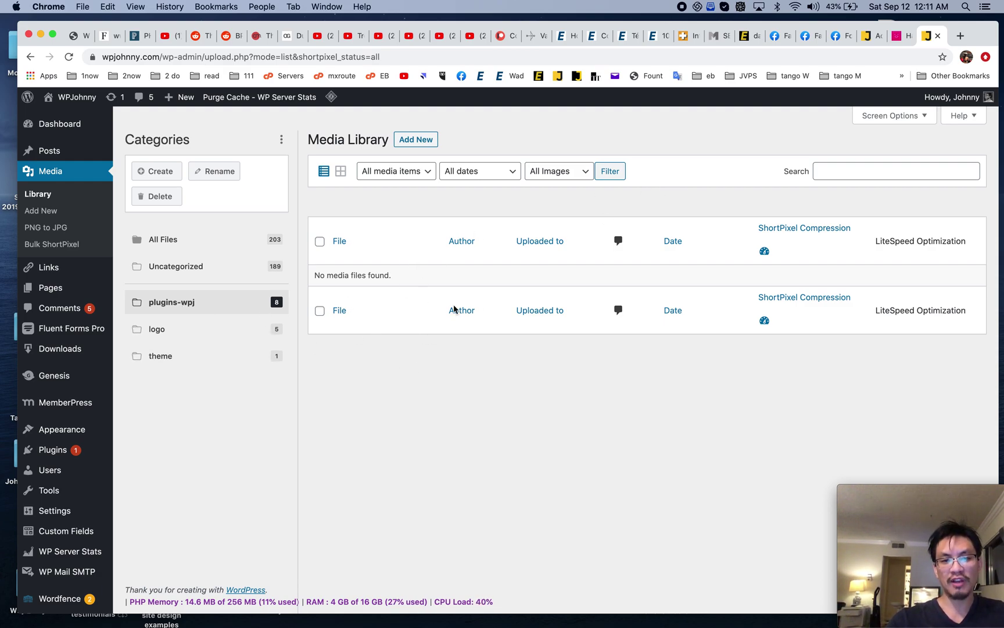
click(899, 36)
scroll(568, 250, down, 1)
Highlight the Create Galleries From Folders feature and its shortcode description, then return to WordPress
drag(553, 226, 721, 256)
click(586, 225)
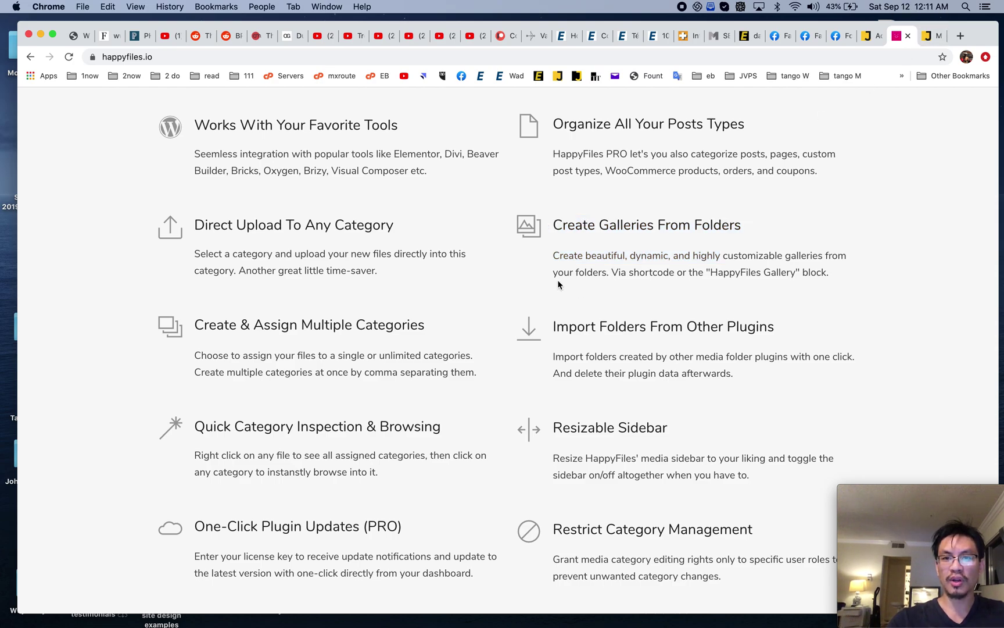
drag(613, 273, 715, 274)
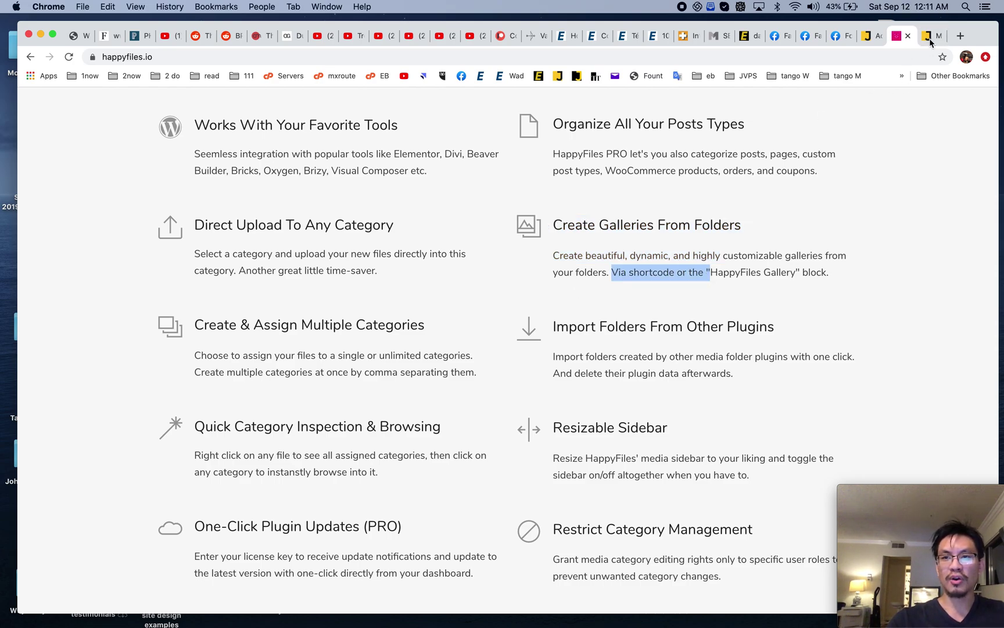
click(928, 36)
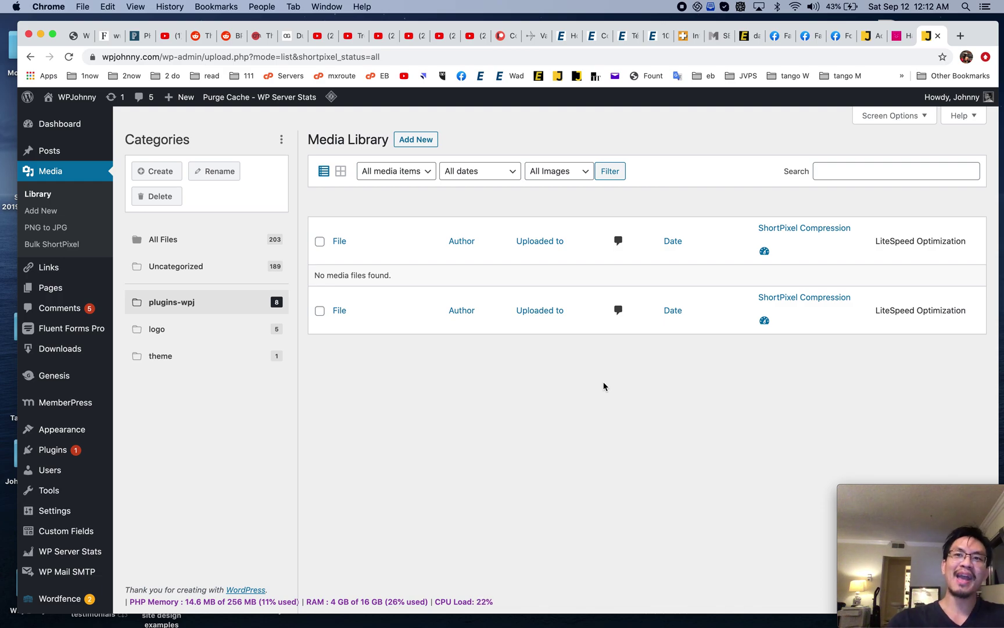
click(901, 36)
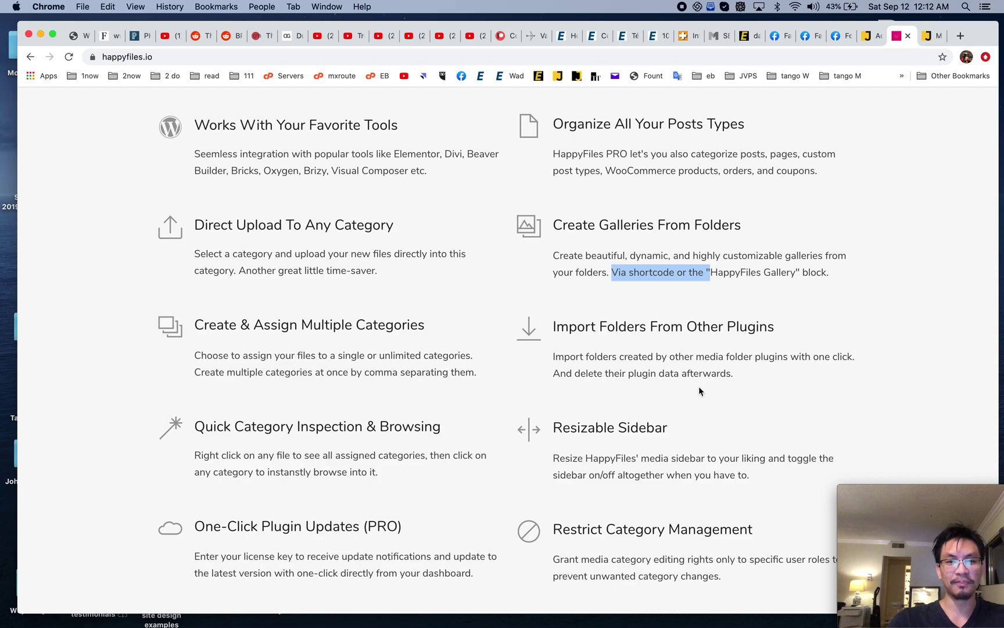
Reselect the logo folder in WordPress, narrow the folder panel, and return to the HappyFiles features list
scroll(700, 390, down, 3)
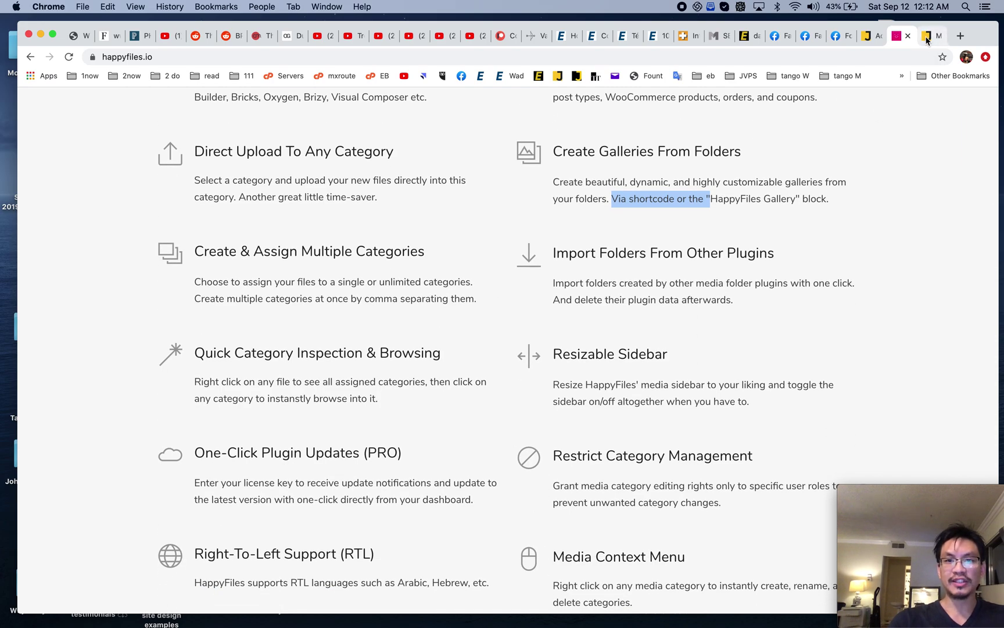
click(927, 37)
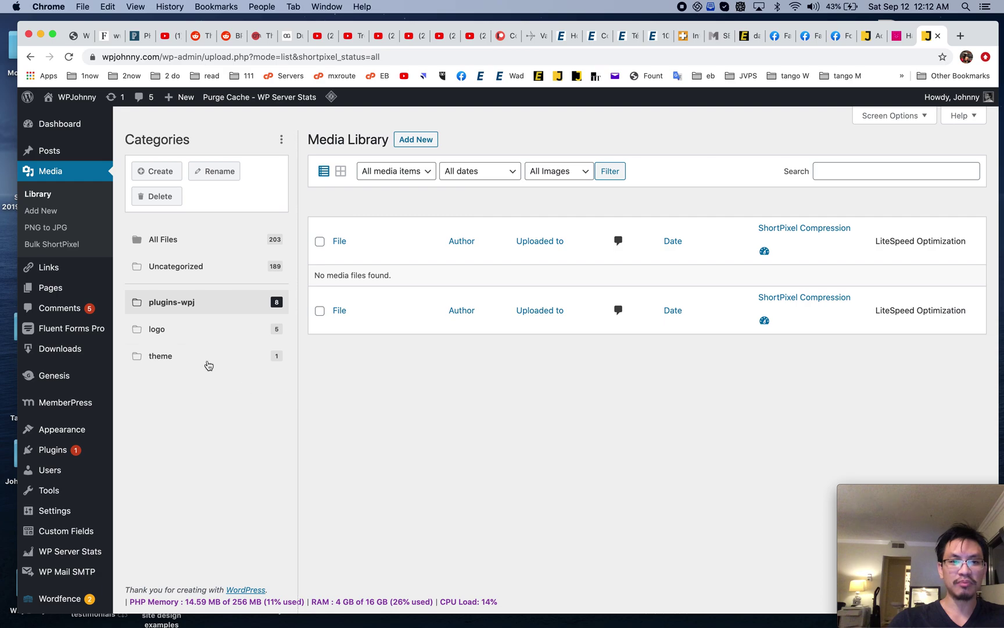
click(186, 330)
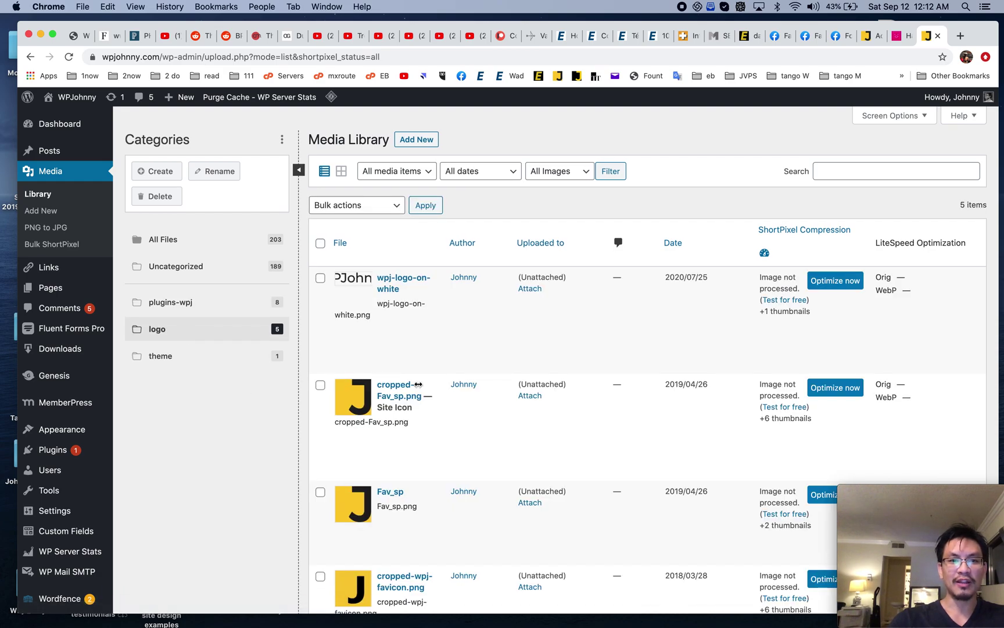
drag(300, 383, 275, 401)
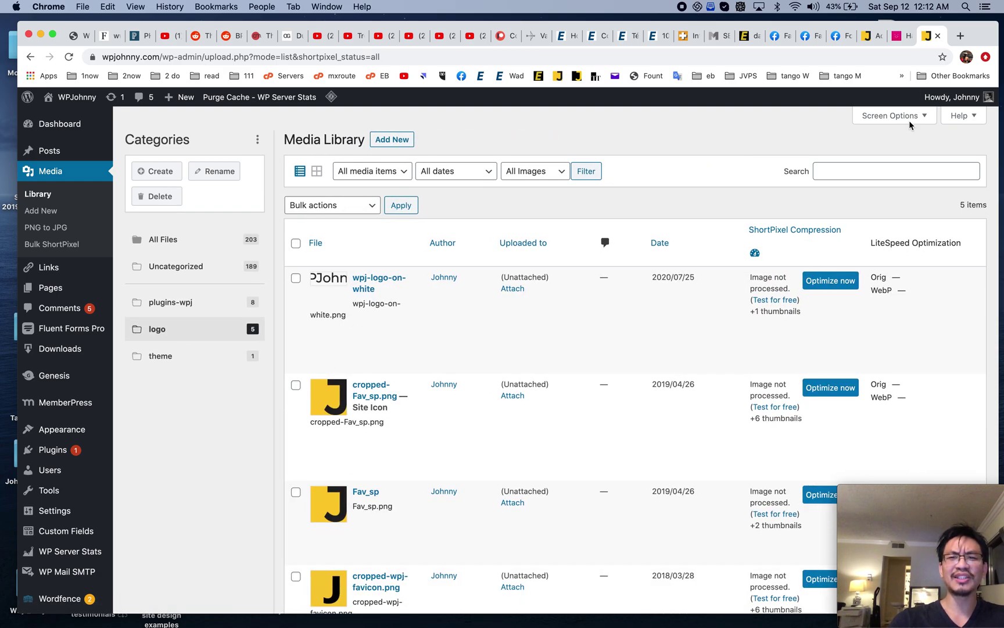
click(897, 36)
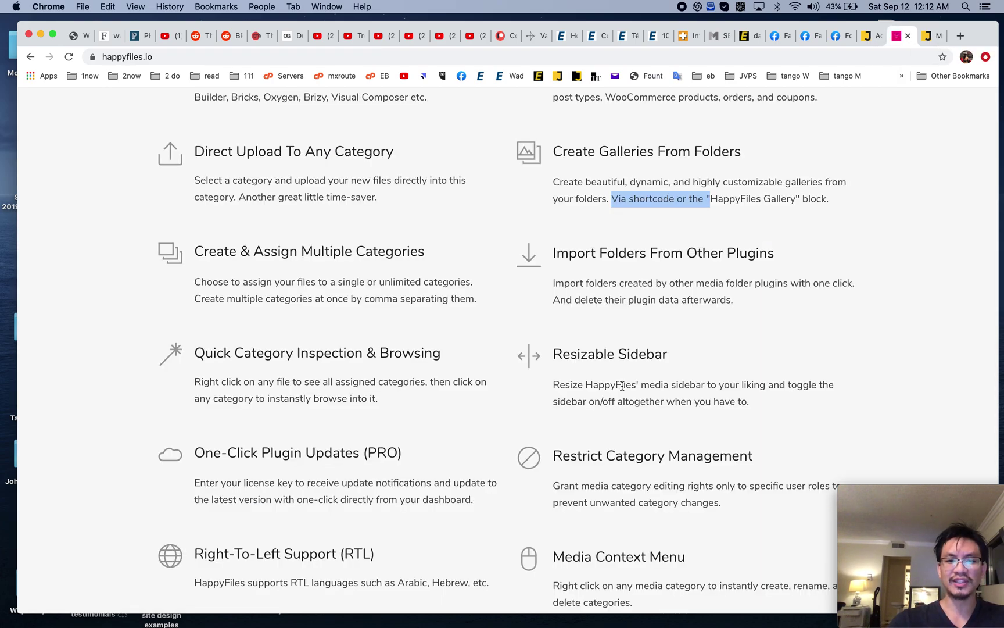
Highlight the Restrict Category Management description on the HappyFiles features page
scroll(622, 385, down, 2)
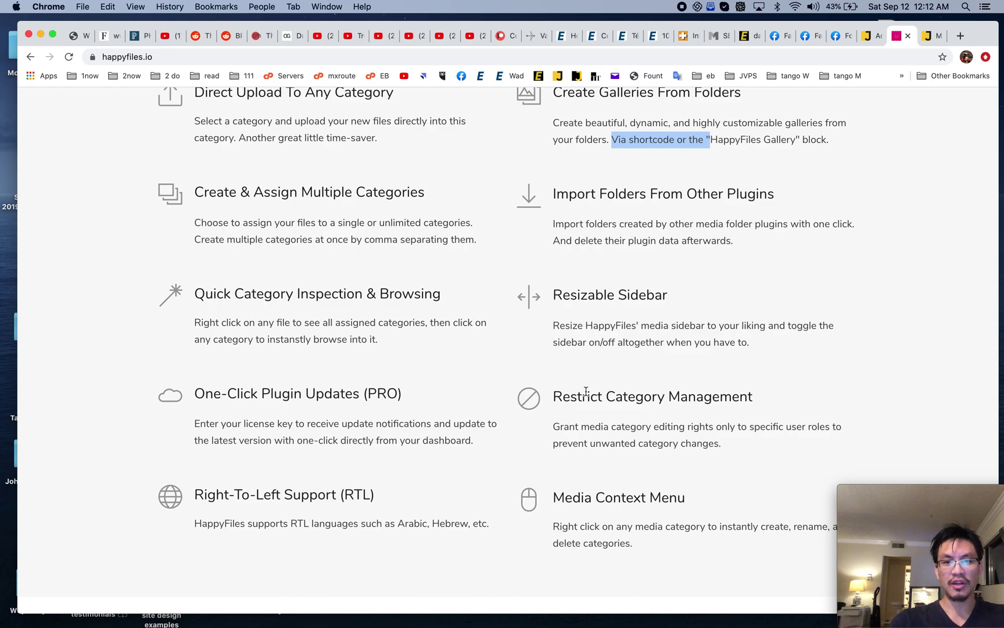
drag(557, 398, 733, 441)
click(732, 442)
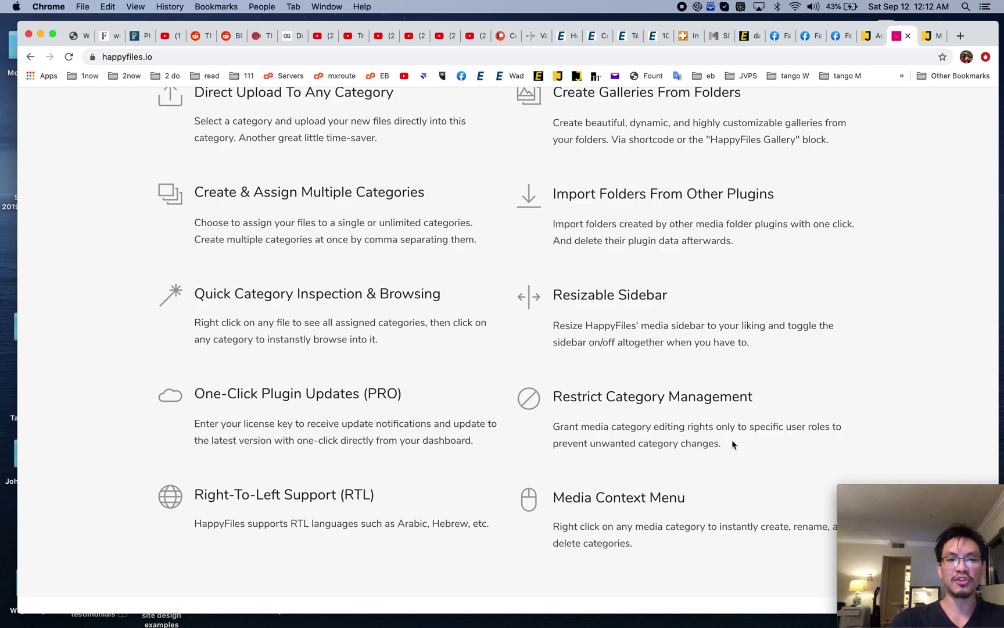
drag(467, 519, 251, 523)
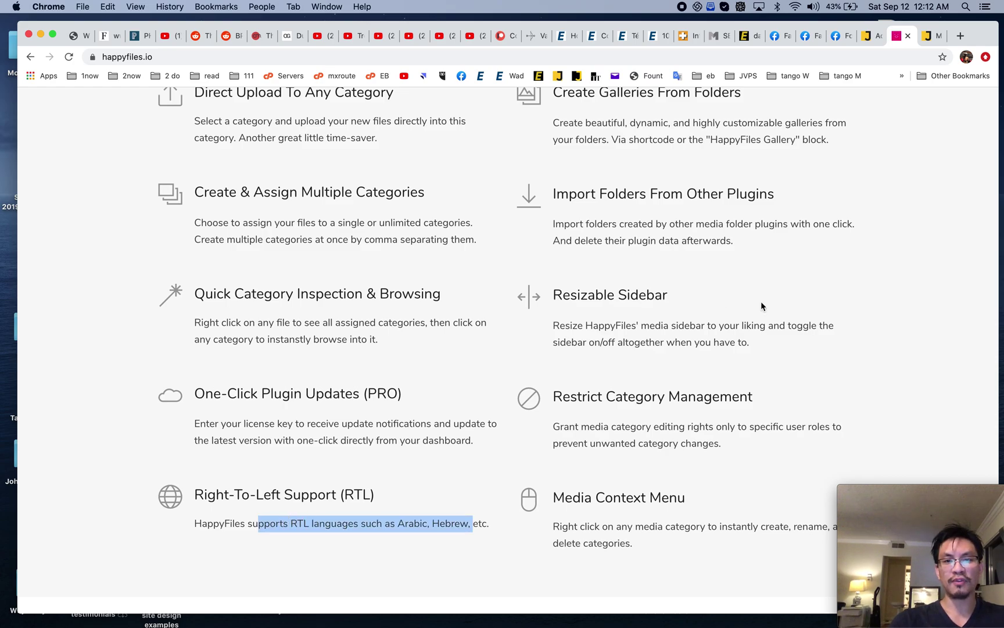
Highlight the page builders list, then the Organize All Your Posts Types feature
scroll(761, 301, up, 3)
scroll(762, 301, up, 3)
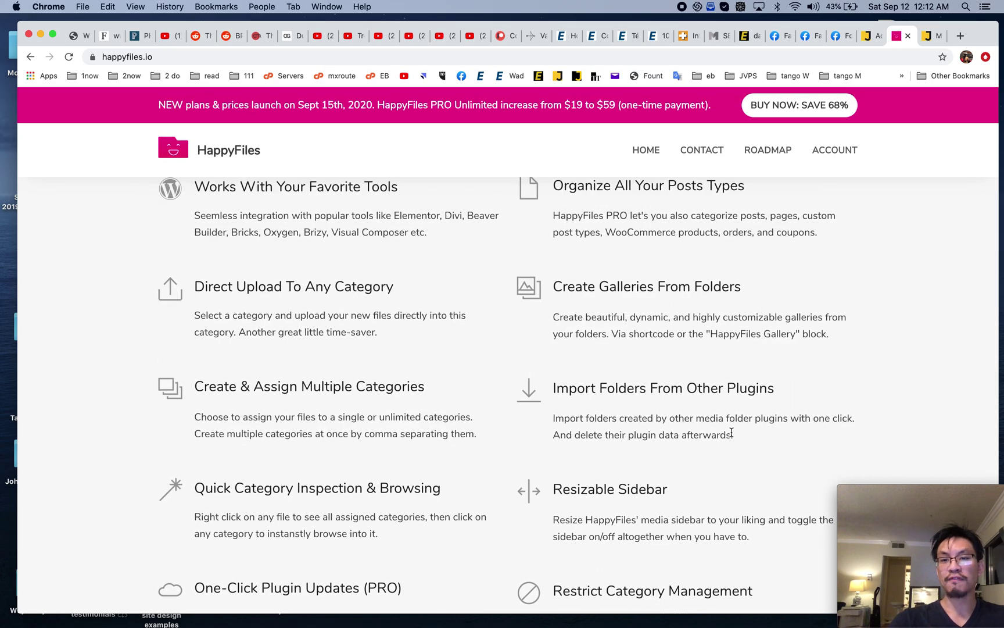
drag(734, 436, 569, 389)
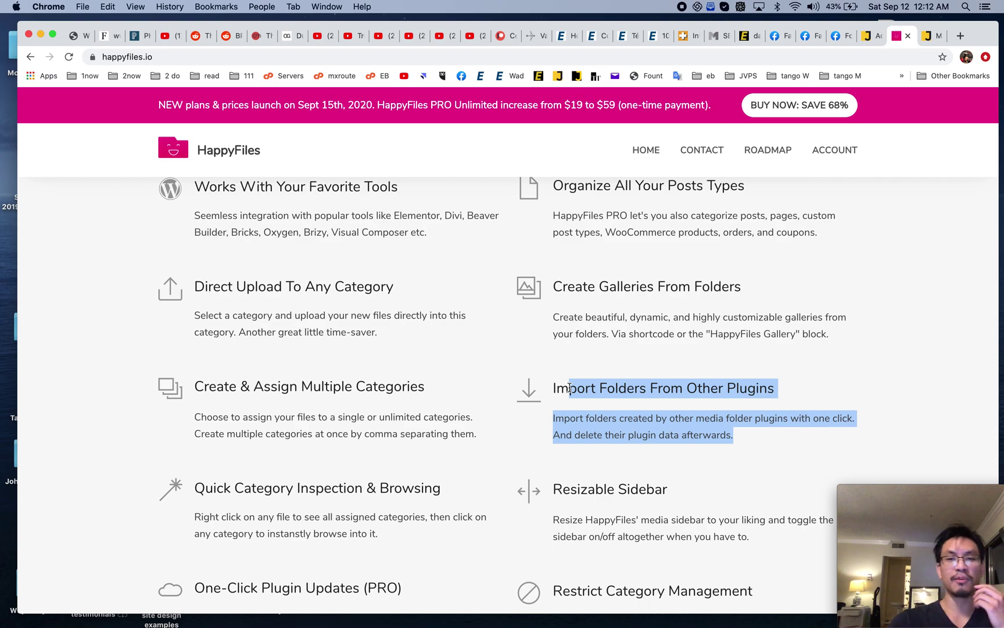
scroll(569, 390, up, 2)
scroll(569, 387, up, 5)
drag(455, 417, 408, 395)
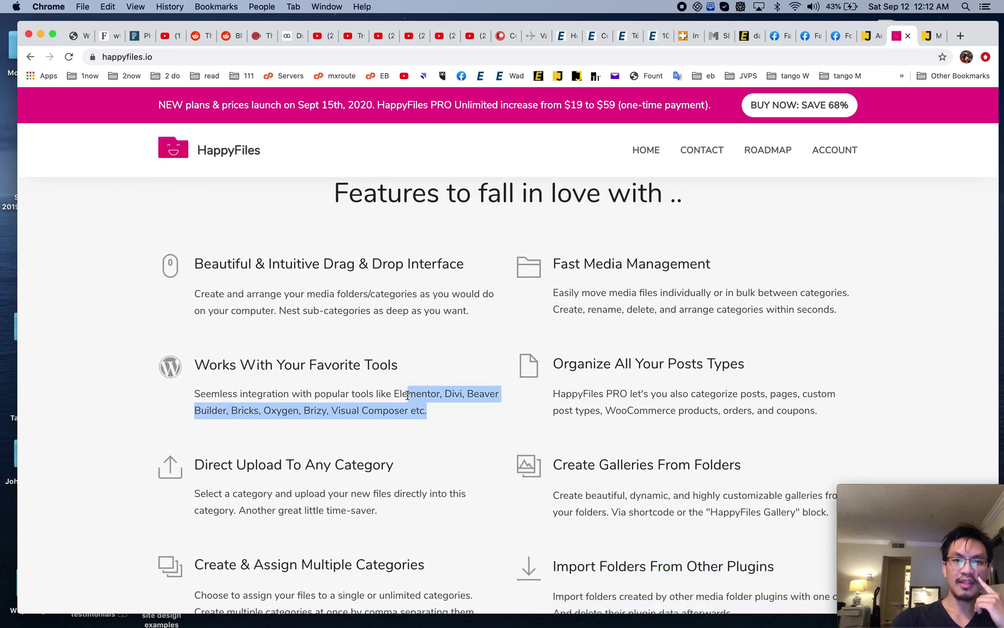
click(623, 334)
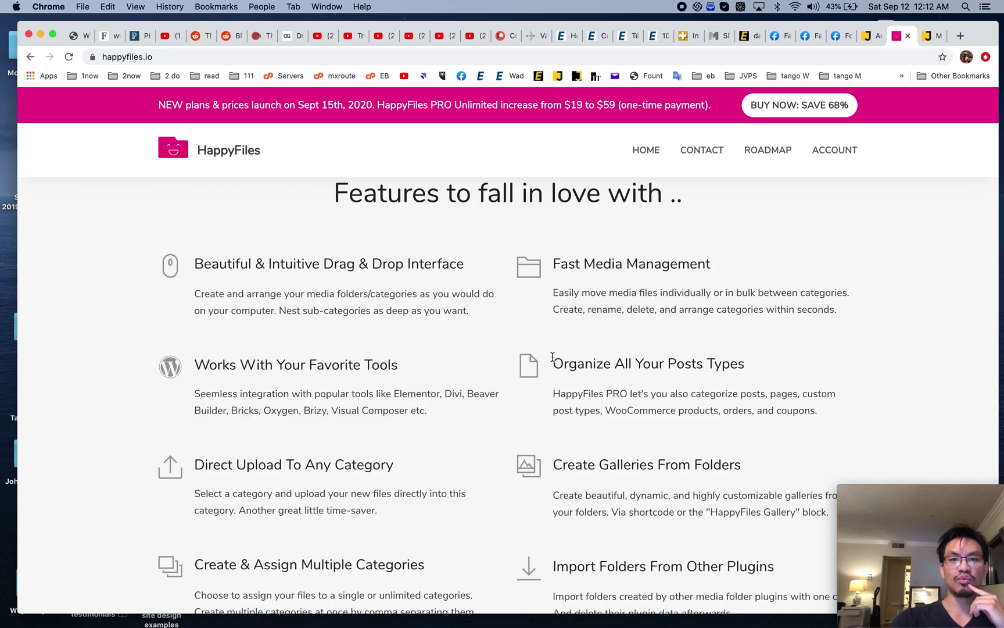
drag(552, 357, 815, 407)
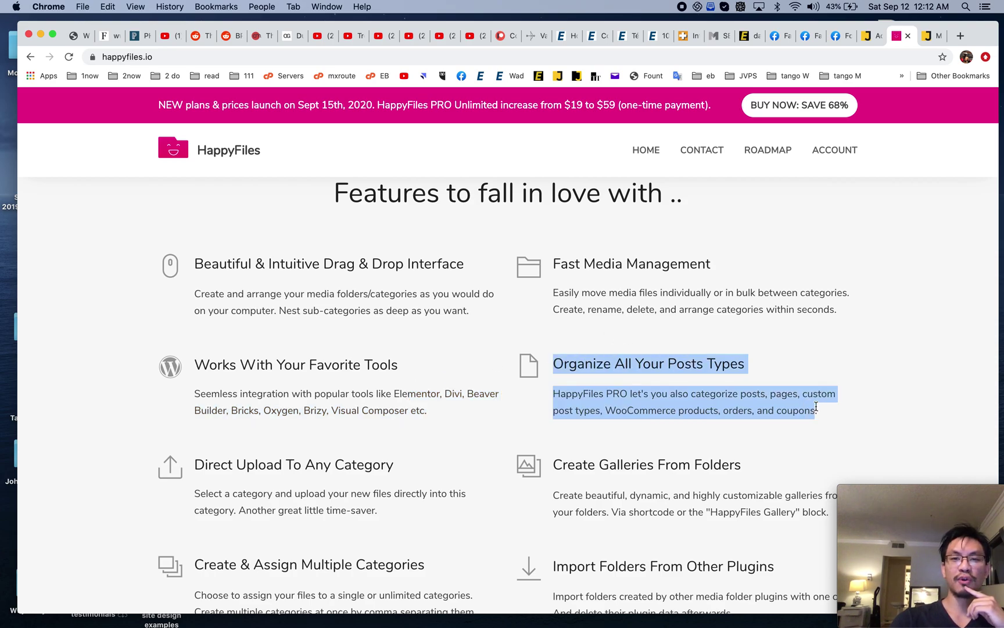
click(928, 43)
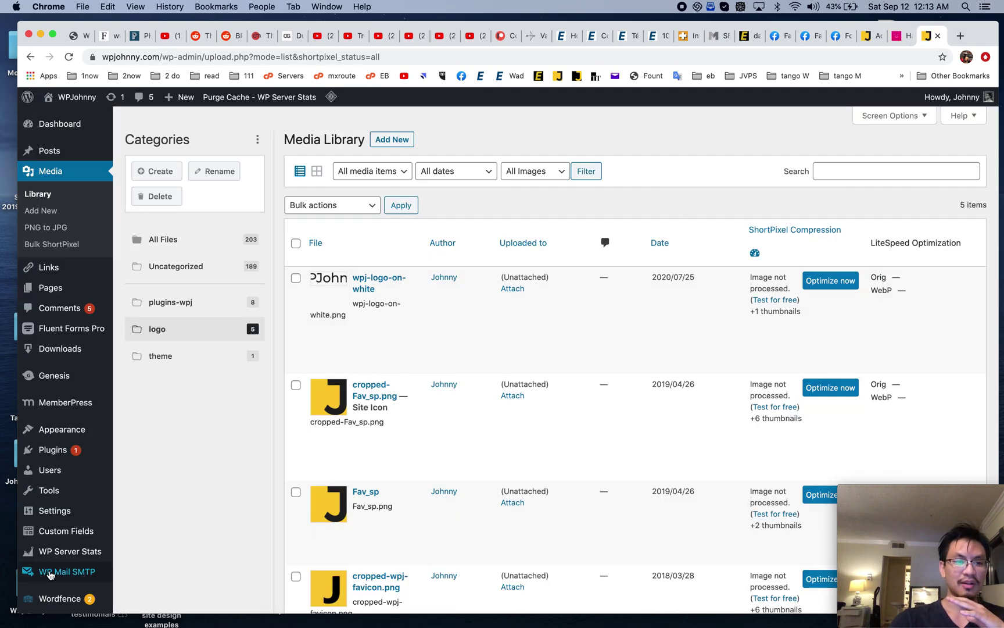
Enable HappyFiles categories for Posts in Settings > HappyFiles, save, and view the Posts list
mouse_move(79, 510)
click(141, 457)
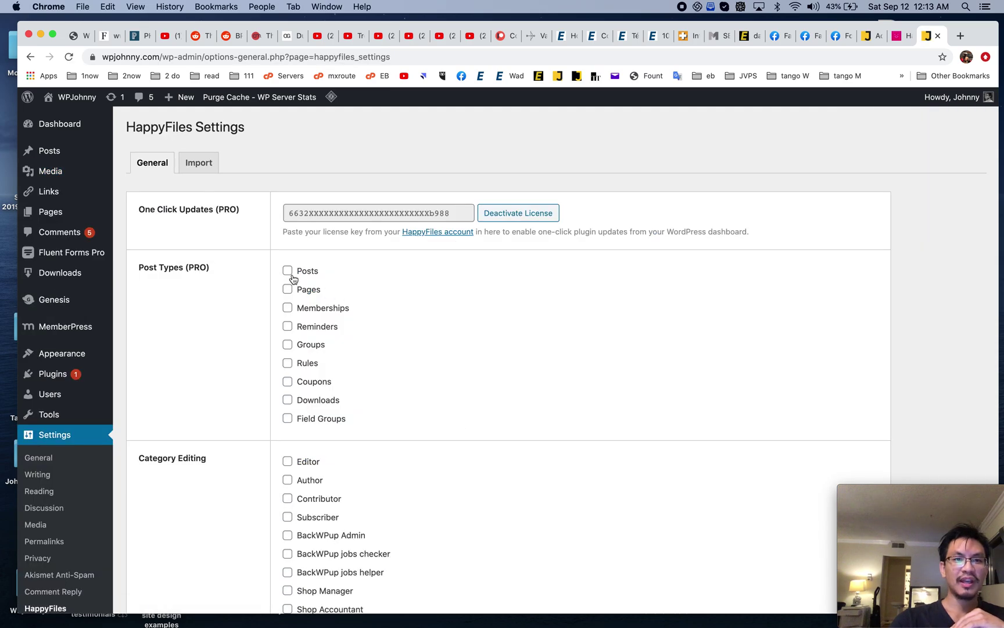
click(289, 272)
scroll(258, 408, down, 10)
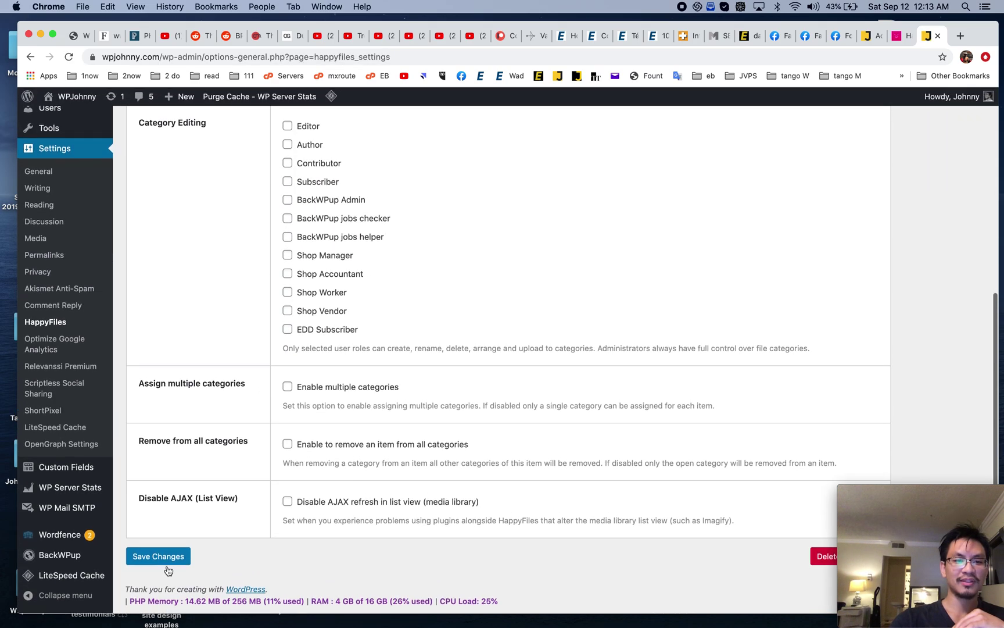
click(167, 559)
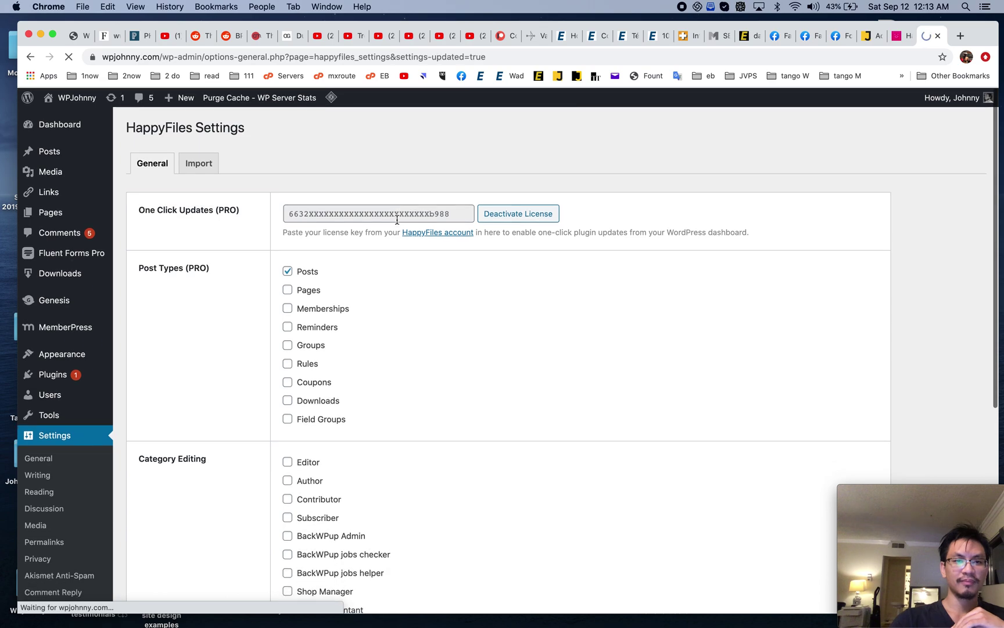
click(53, 156)
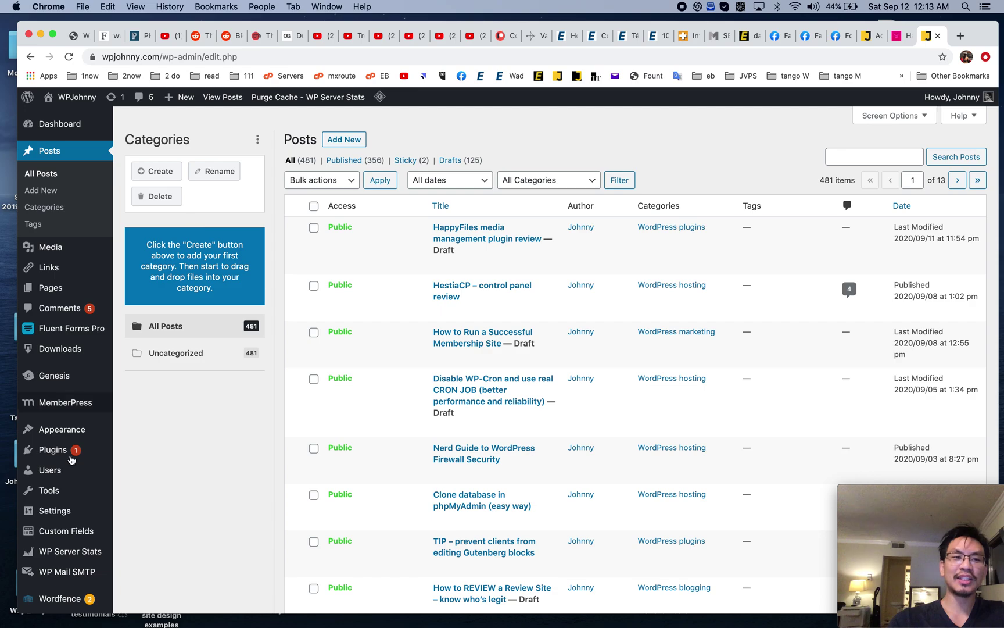
Turn HappyFiles categories for Posts back off and save the settings
mouse_move(67, 511)
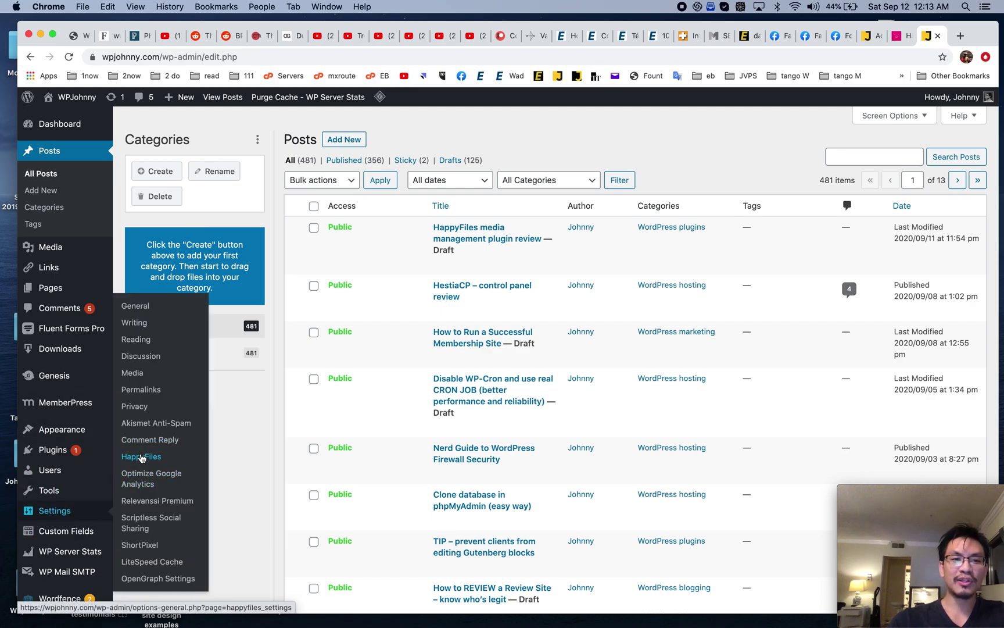
click(530, 403)
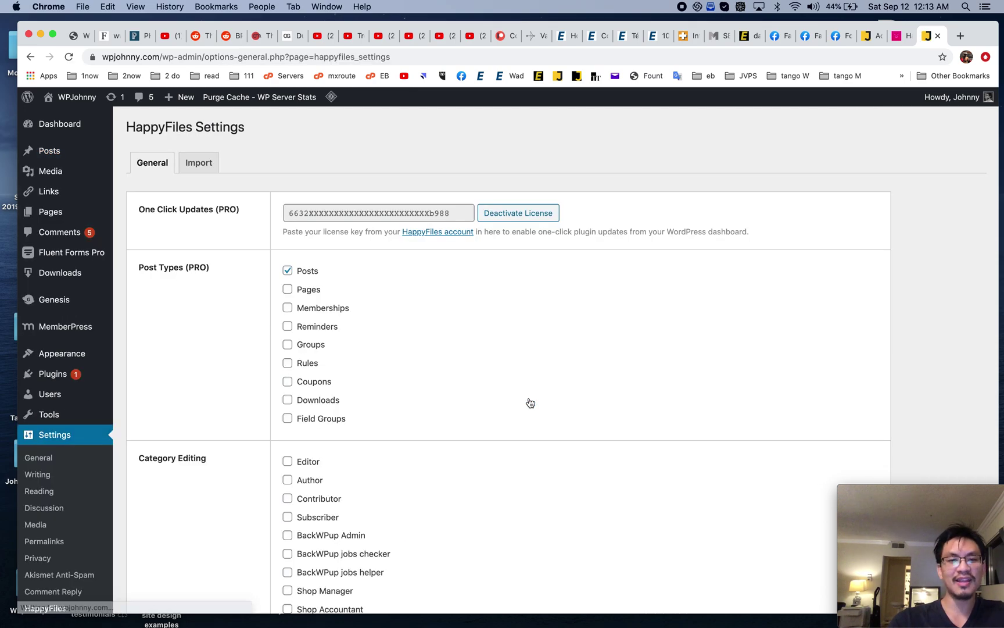
click(296, 273)
scroll(349, 453, down, 10)
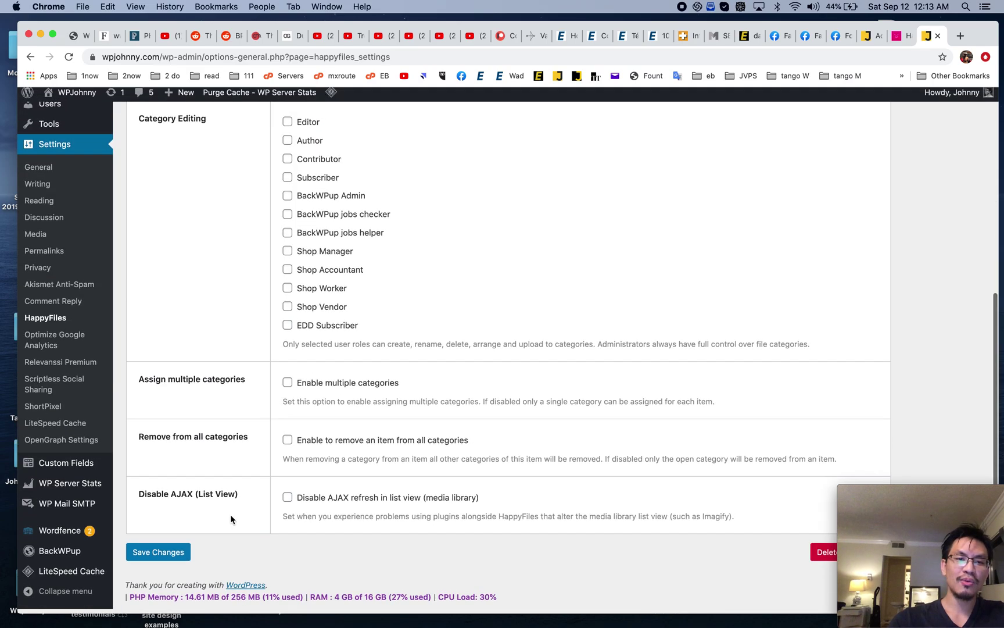
click(158, 556)
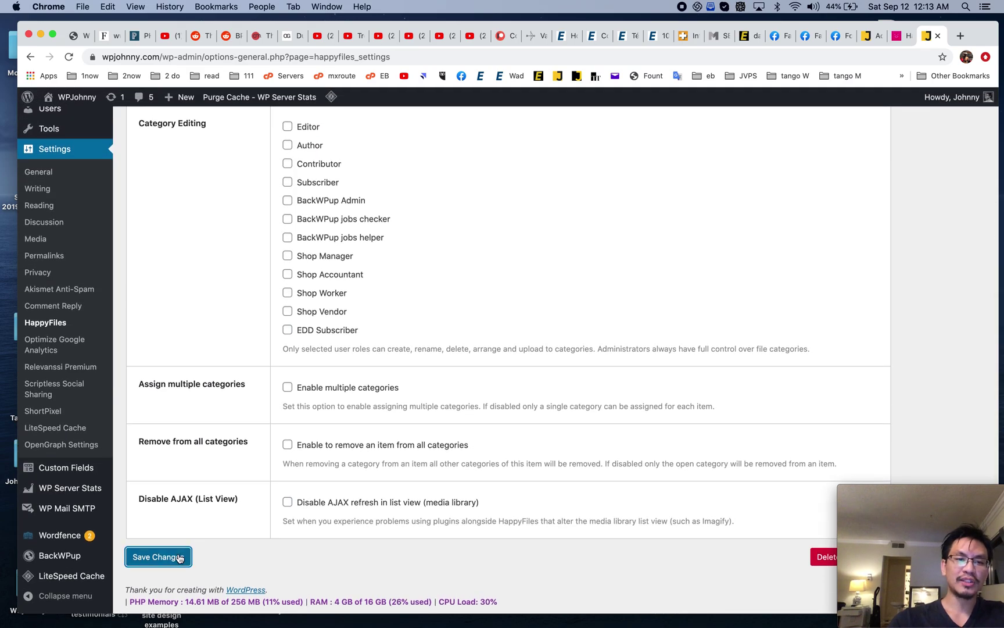
click(900, 36)
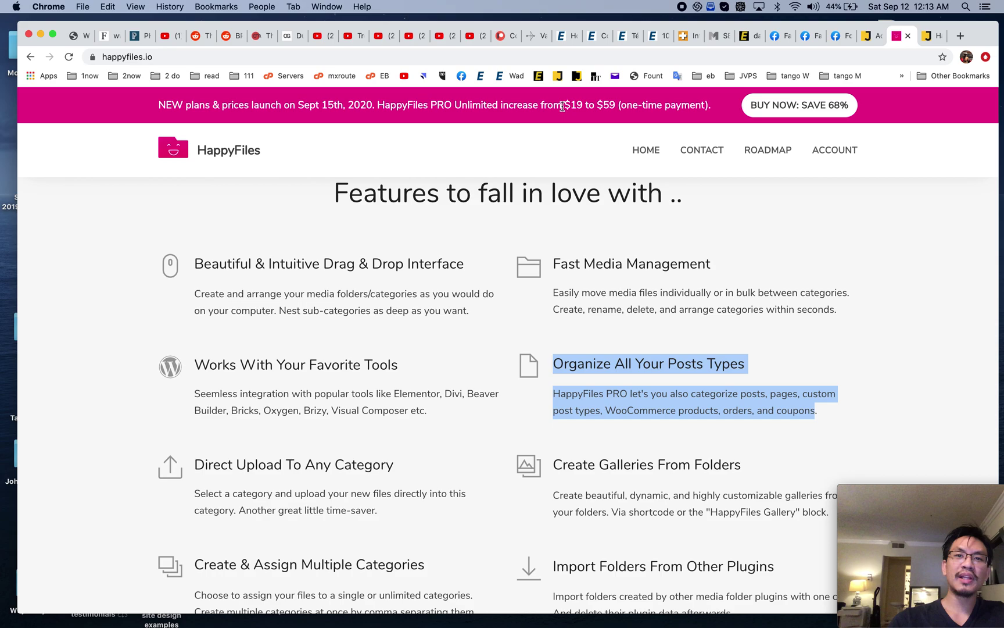
Highlight the $19 banner price and the PRO plan's Use On All Your Websites feature
drag(564, 105, 580, 105)
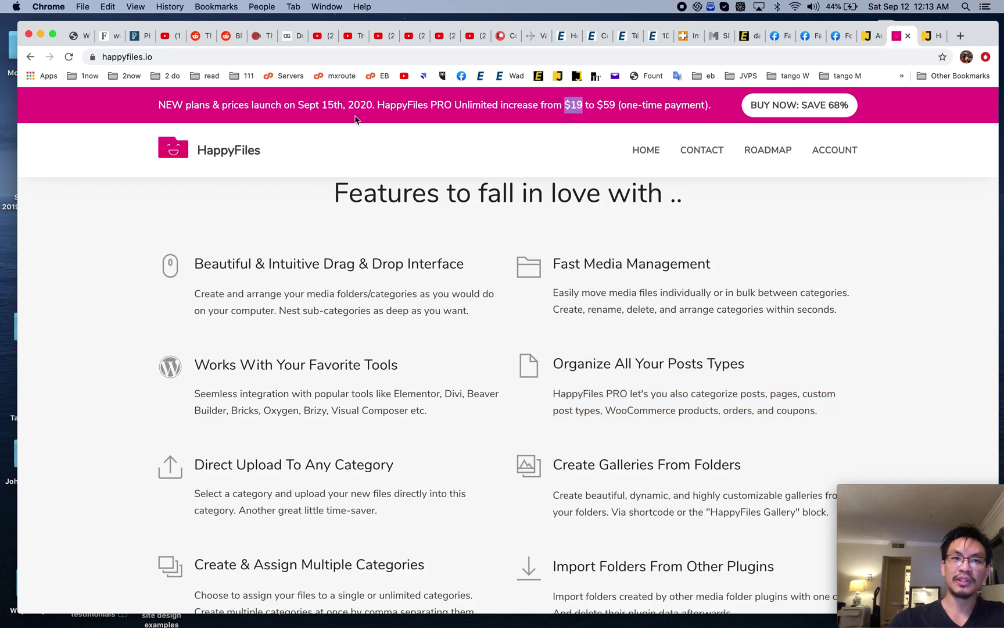
click(600, 105)
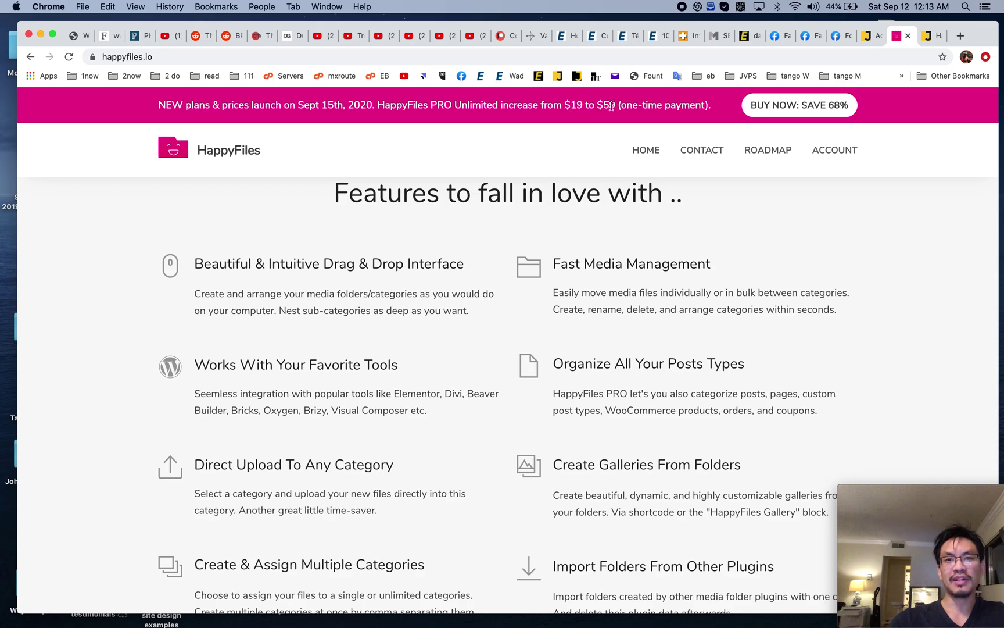
scroll(587, 406, down, 20)
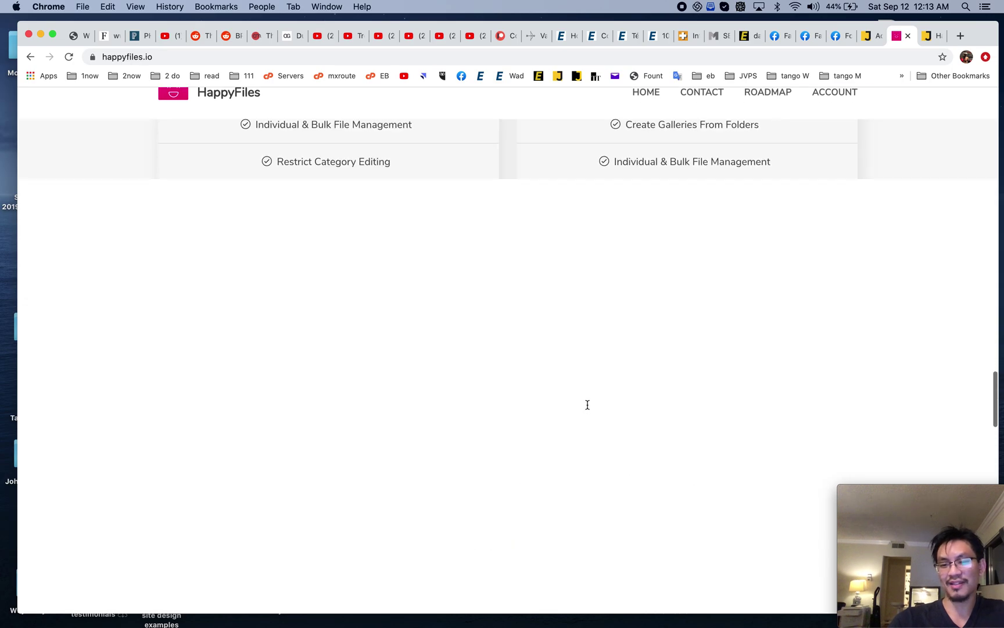
scroll(586, 407, up, 5)
drag(639, 344, 758, 338)
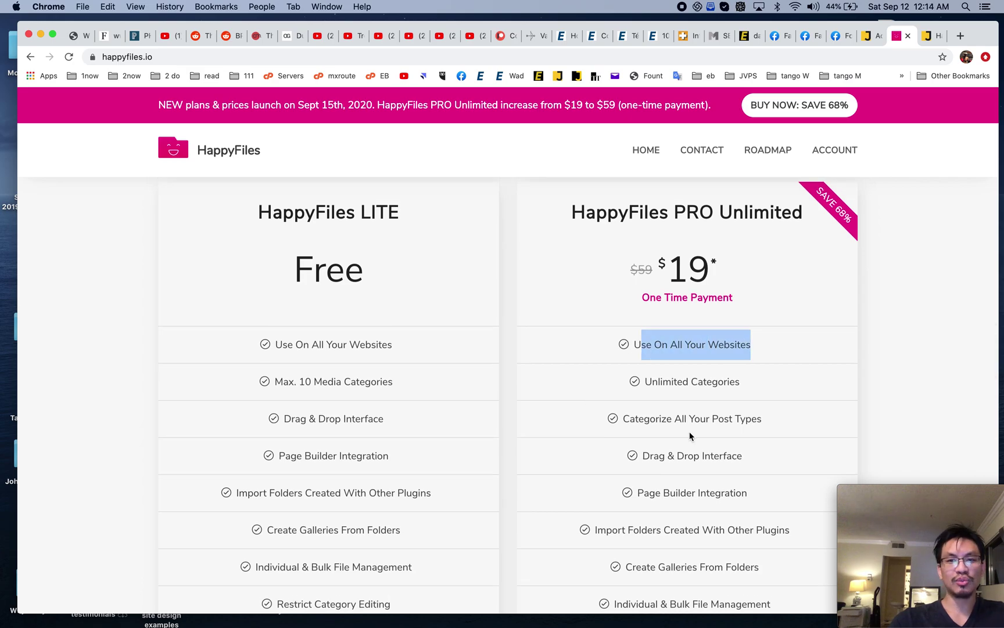
Review the LITE and PRO Unlimited pricing cards and open the Roadmap page
scroll(690, 431, down, 2)
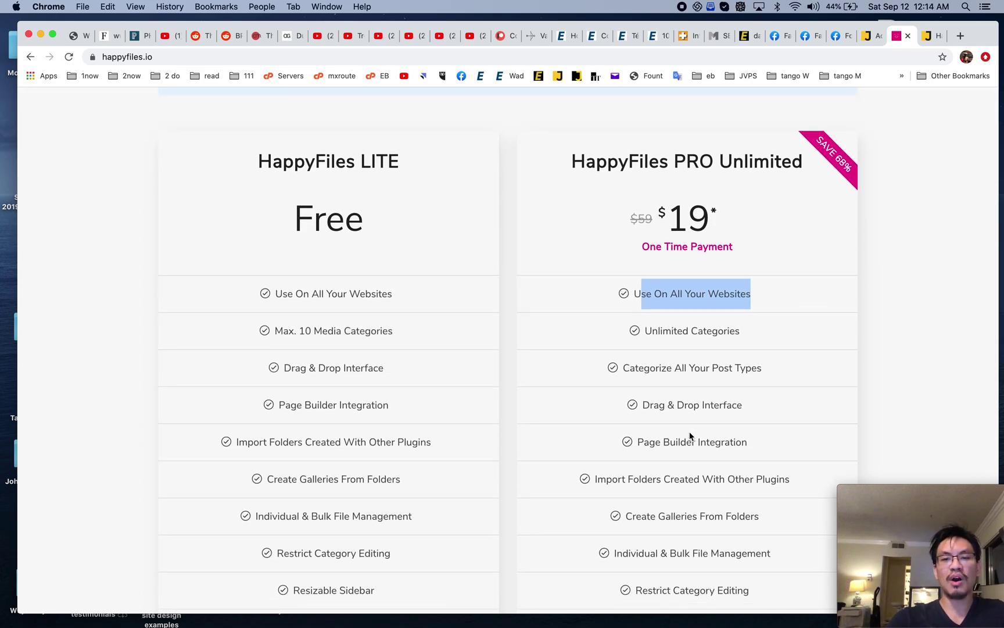
scroll(690, 431, down, 5)
scroll(640, 503, up, 10)
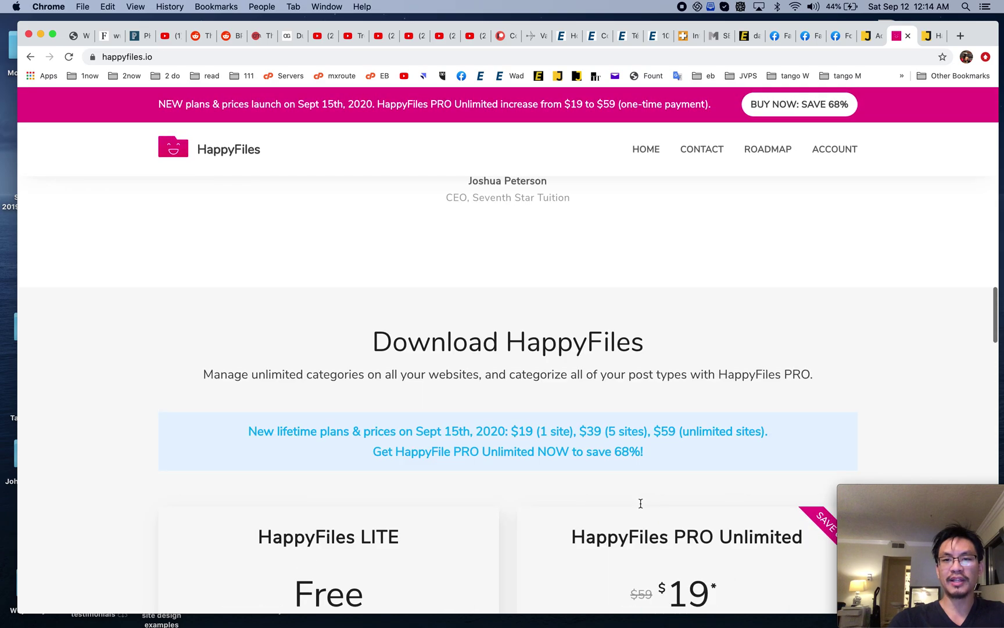
scroll(640, 504, up, 10)
click(764, 153)
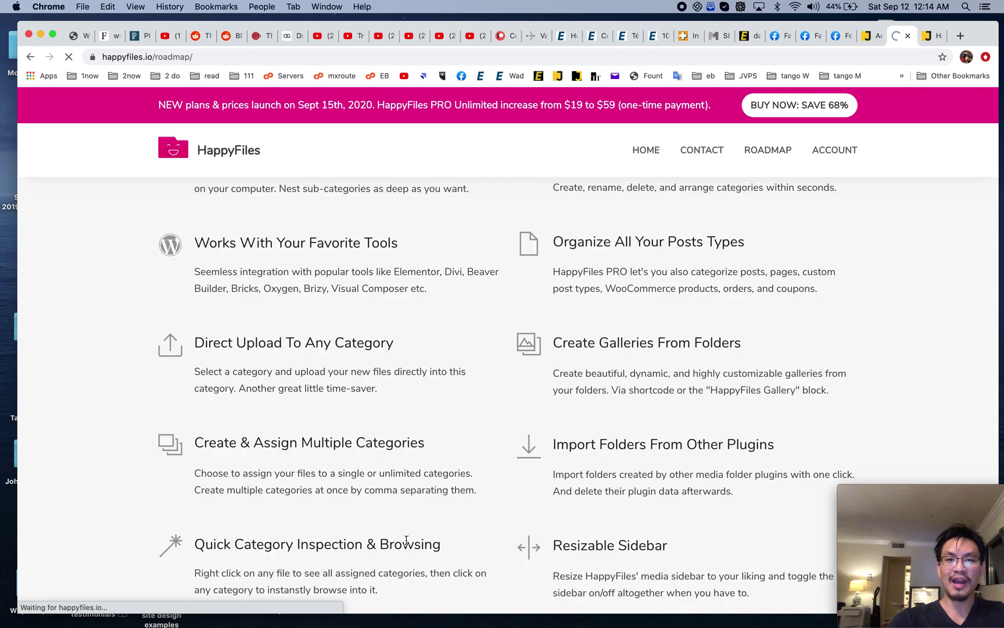
Switch the roadmap to the Ideas tab listing 34 submitted ideas
scroll(421, 558, down, 2)
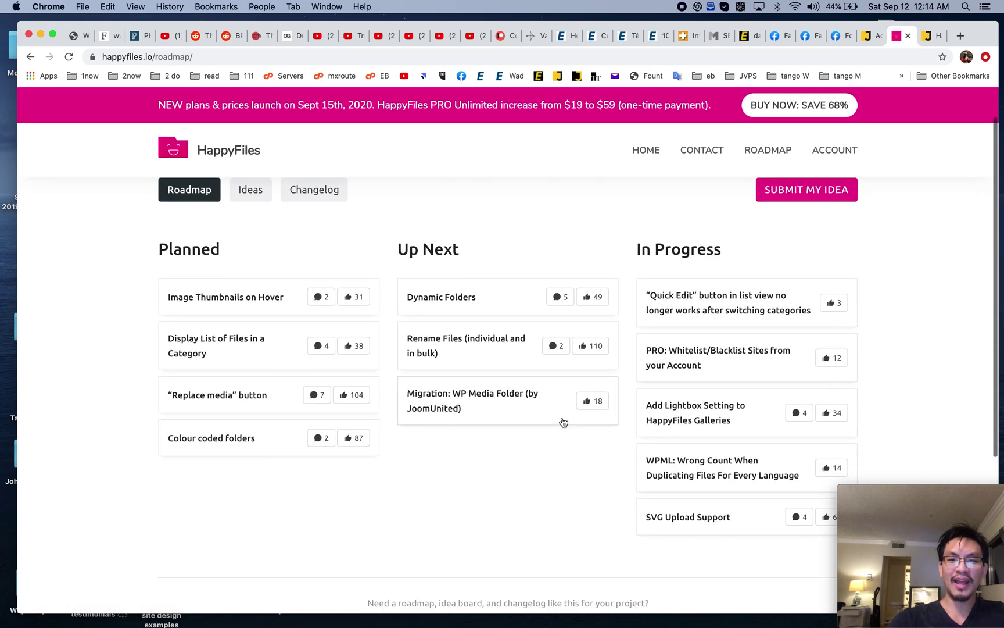
scroll(639, 433, down, 4)
scroll(657, 437, up, 5)
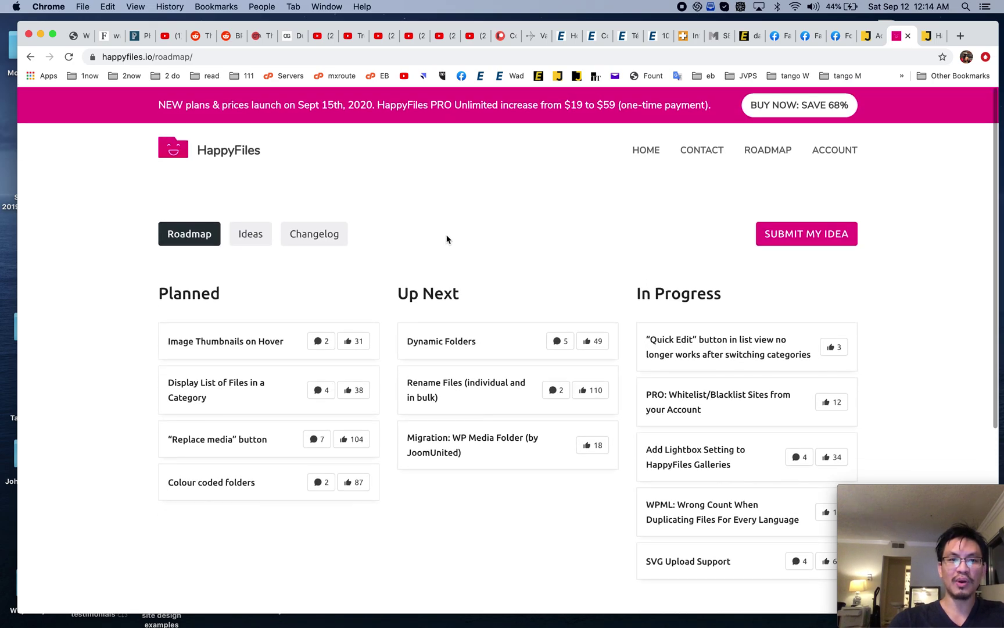
click(258, 233)
scroll(378, 387, down, 4)
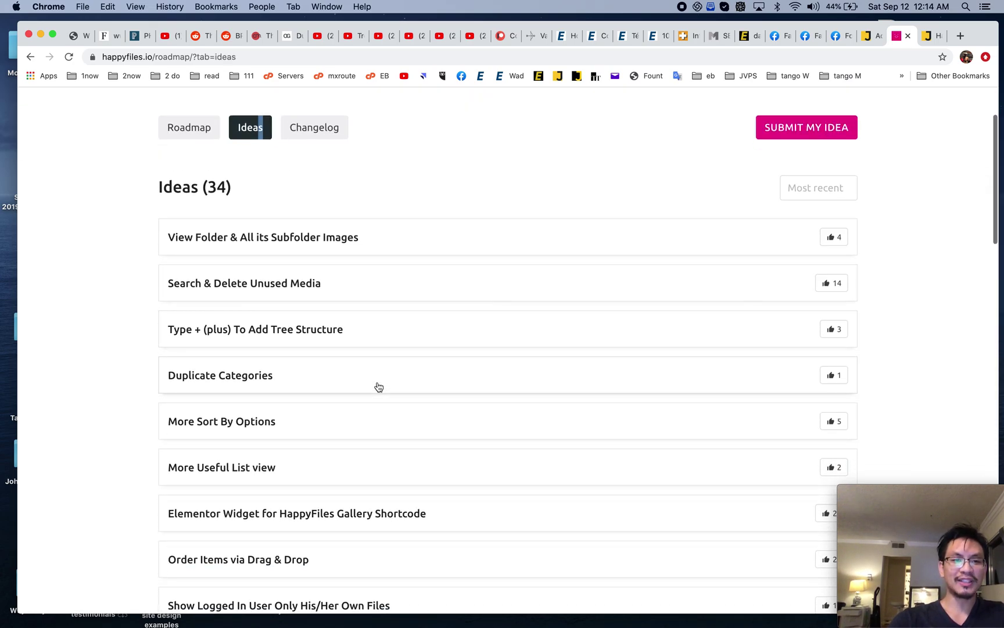
scroll(398, 443, down, 3)
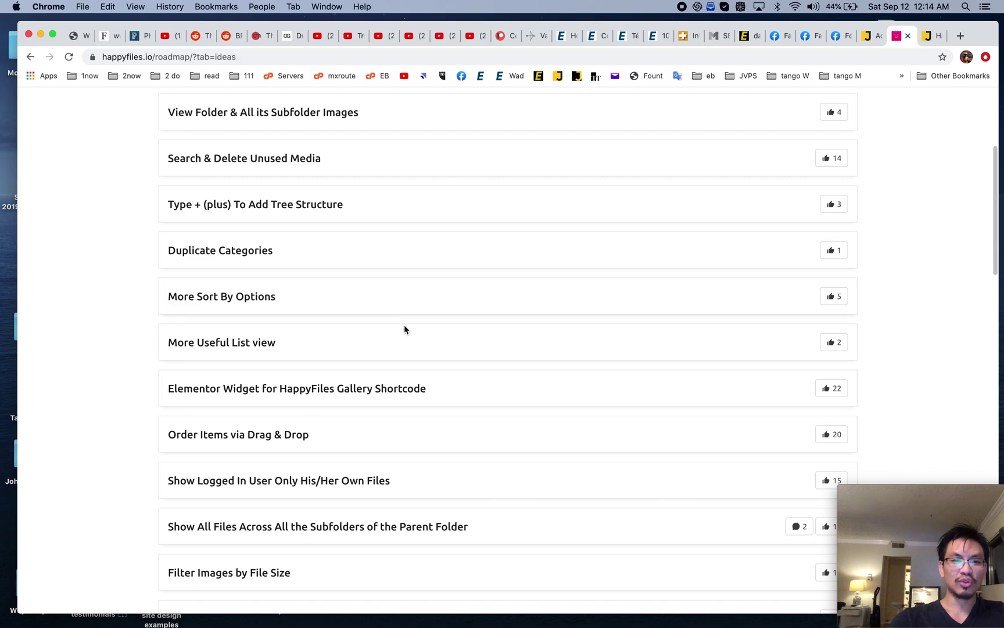
Expand the 'More Useful List view' and 'Filter Images by File Size' ideas to read their descriptions
click(400, 338)
scroll(401, 341, down, 1)
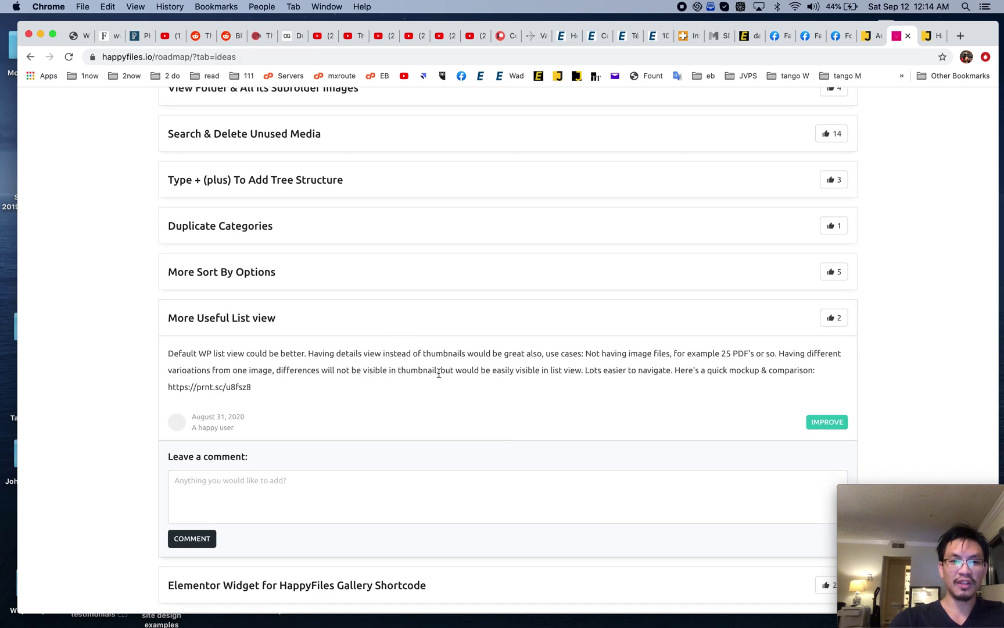
drag(231, 370, 396, 370)
click(496, 376)
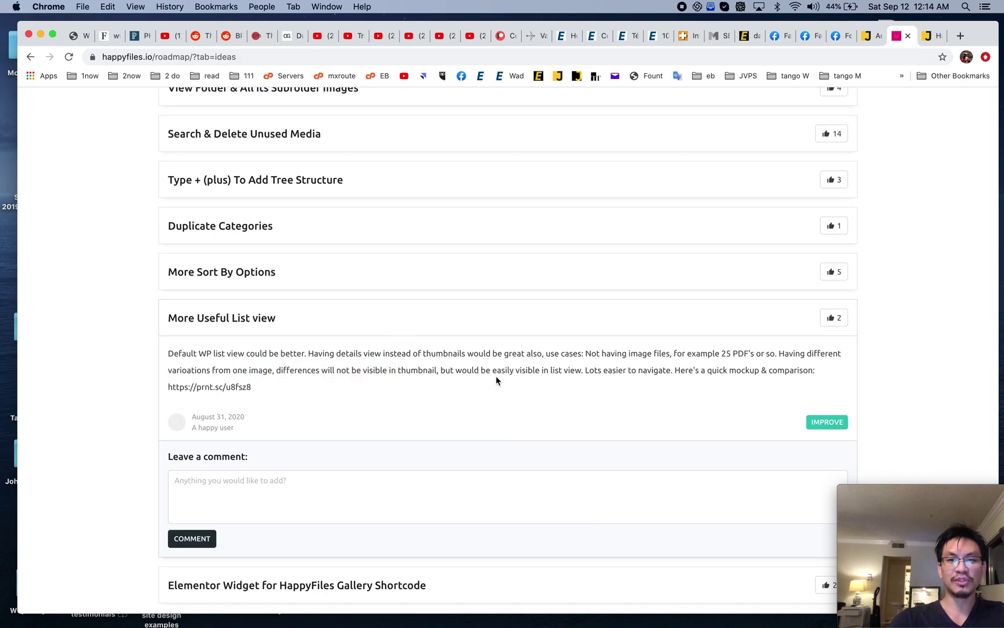
scroll(496, 376, down, 5)
click(433, 448)
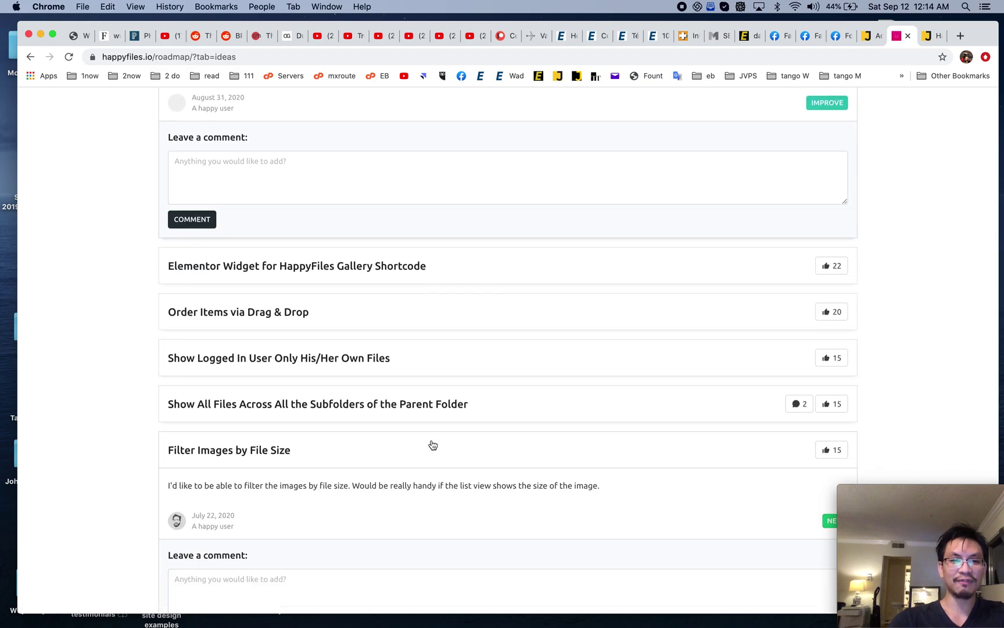
scroll(407, 445, down, 2)
drag(352, 415, 562, 415)
Return to the happyfiles.io home page via the HappyFiles logo
scroll(563, 421, down, 5)
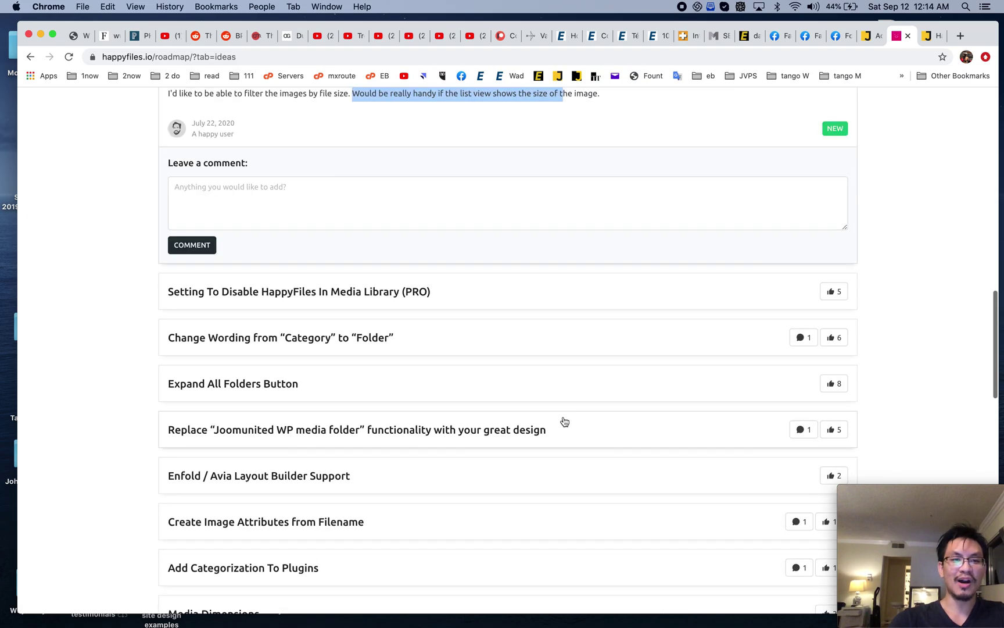
scroll(564, 422, up, 9)
scroll(564, 422, up, 7)
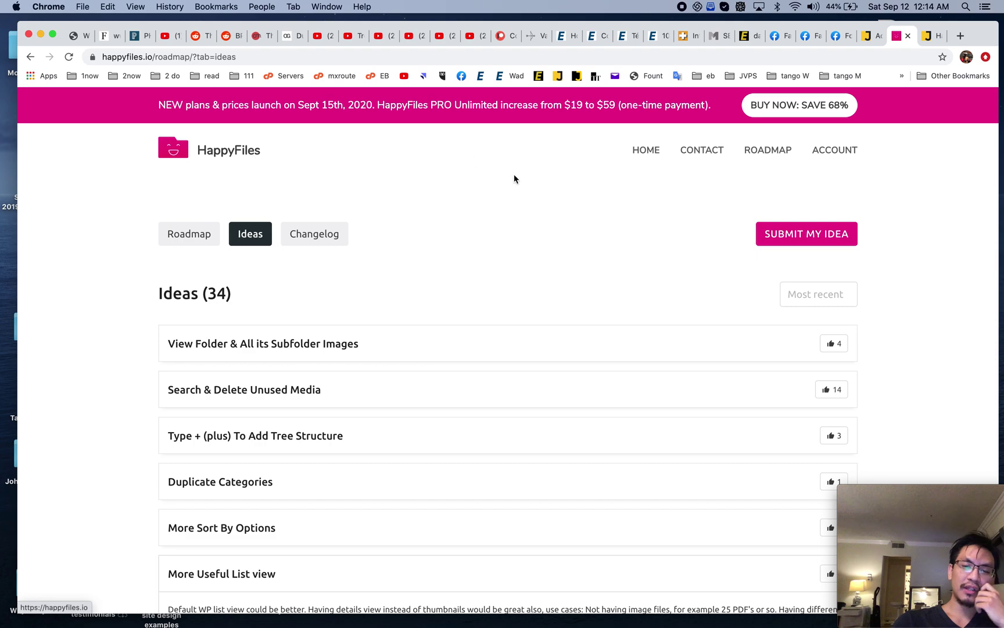
click(258, 155)
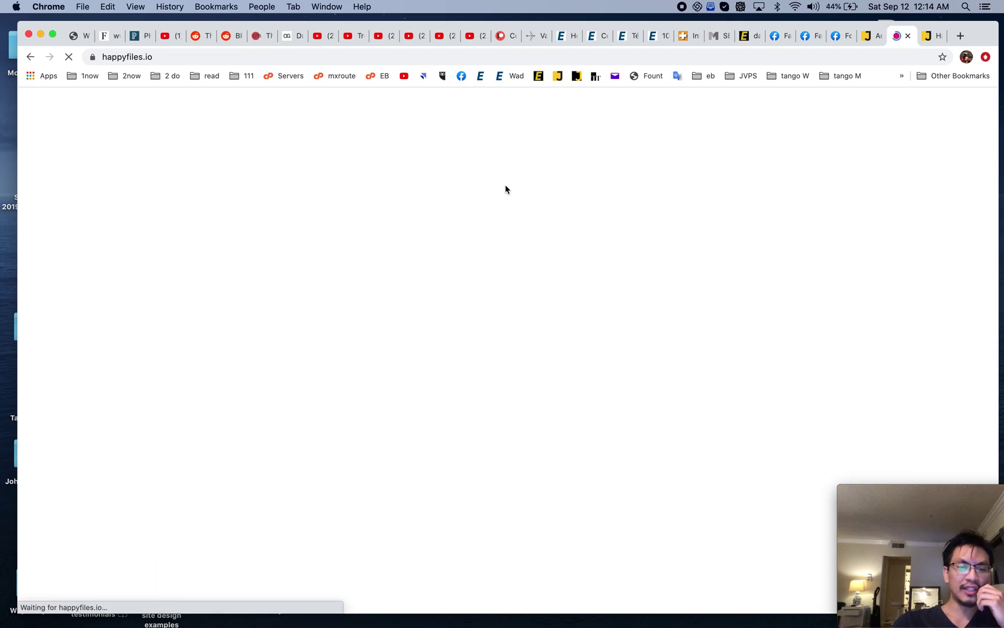